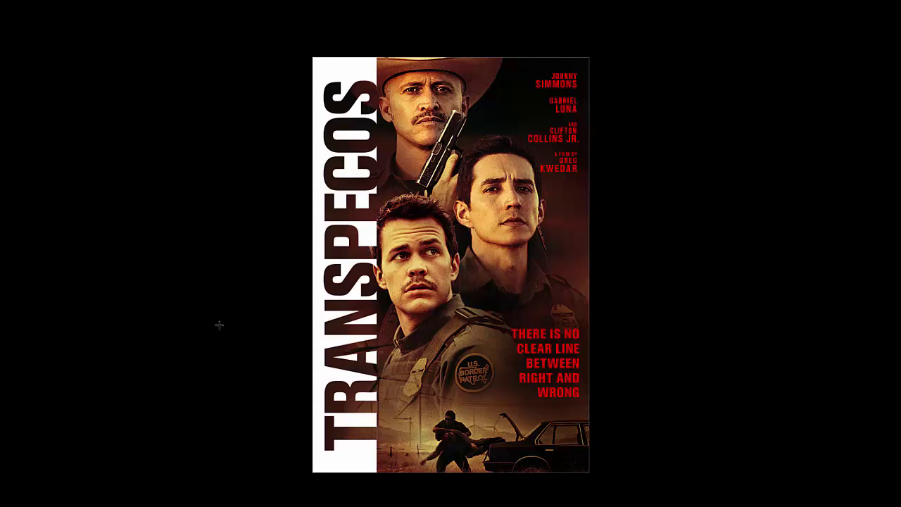
Create a 2000 × 3000 px, 300 ppi document, fit it on screen, and bring over the night-sky photo.
key(f)
key(ctrl+n)
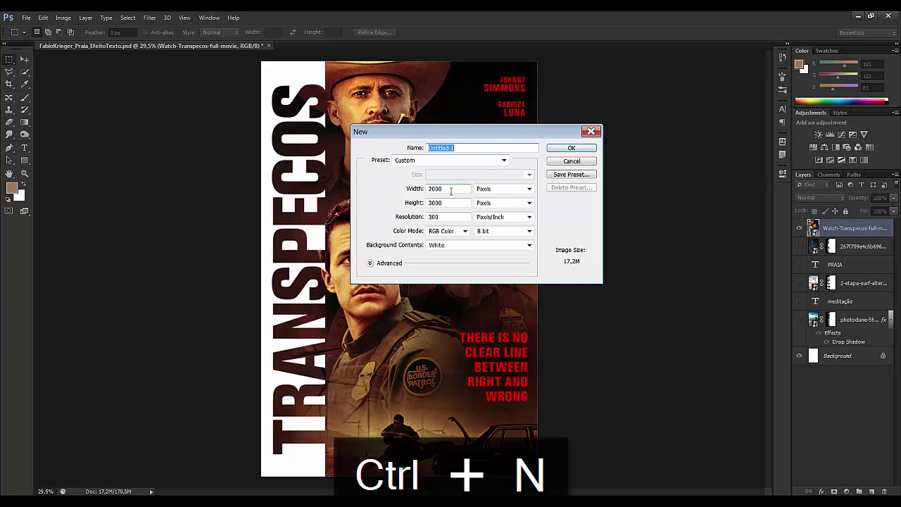
click(451, 191)
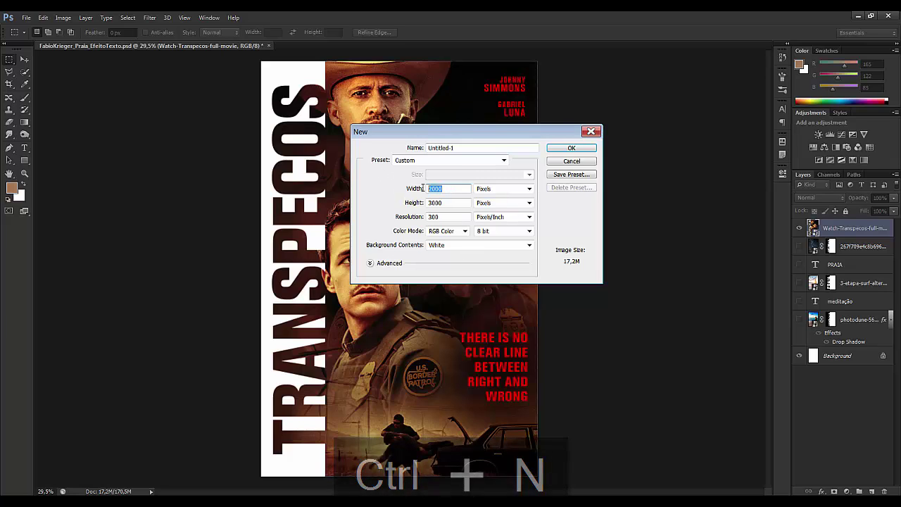
double_click(458, 203)
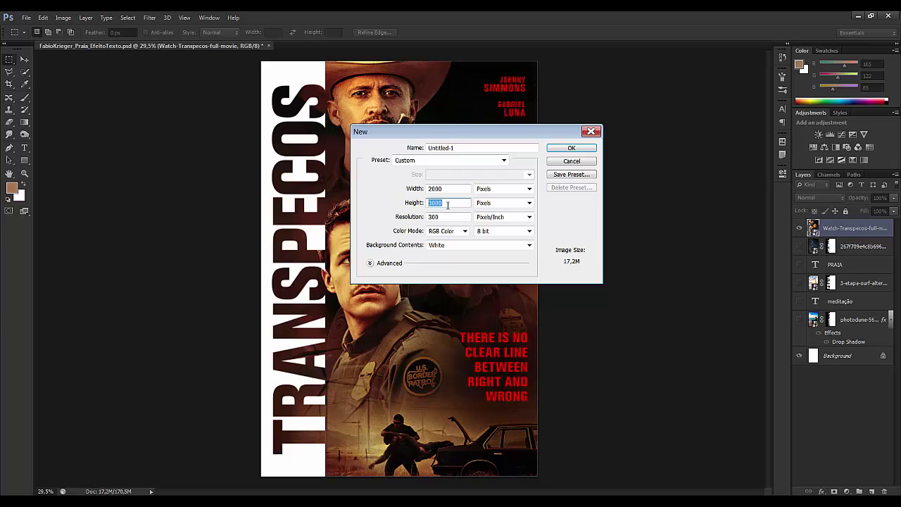
click(461, 203)
double_click(444, 217)
click(571, 148)
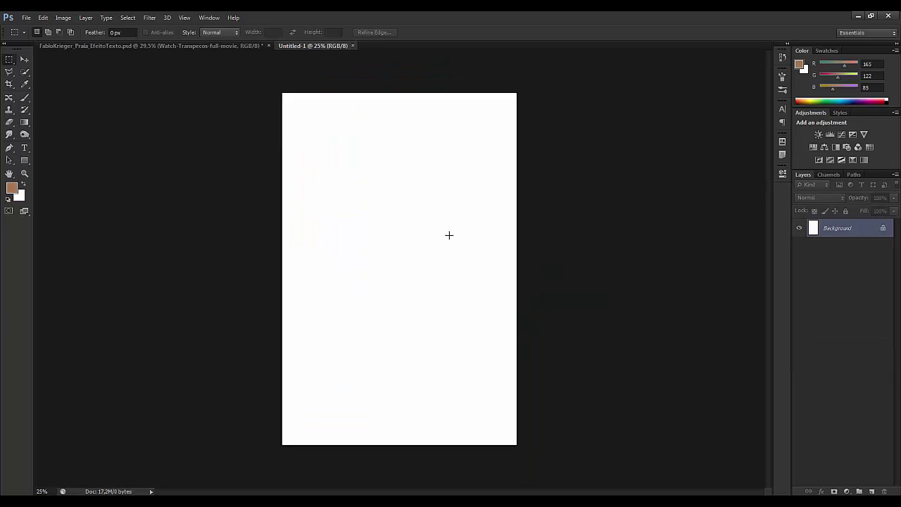
key(ctrl+0)
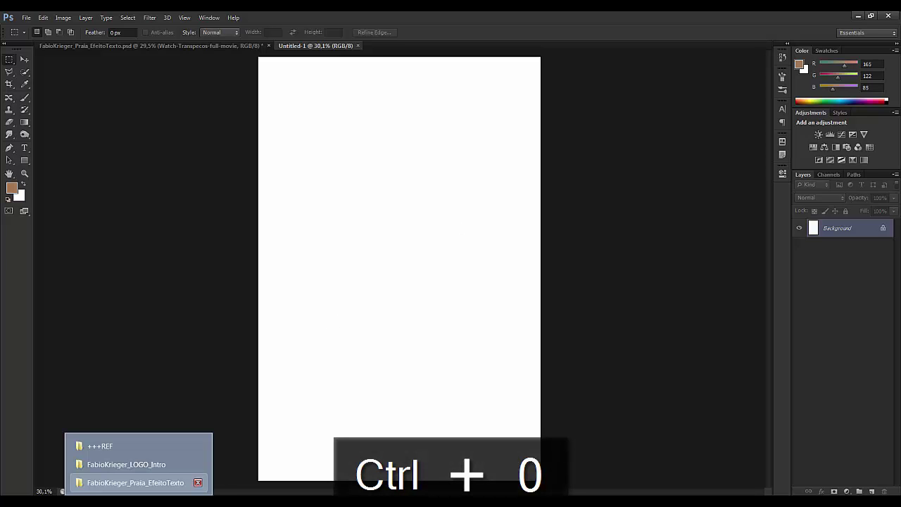
click(135, 483)
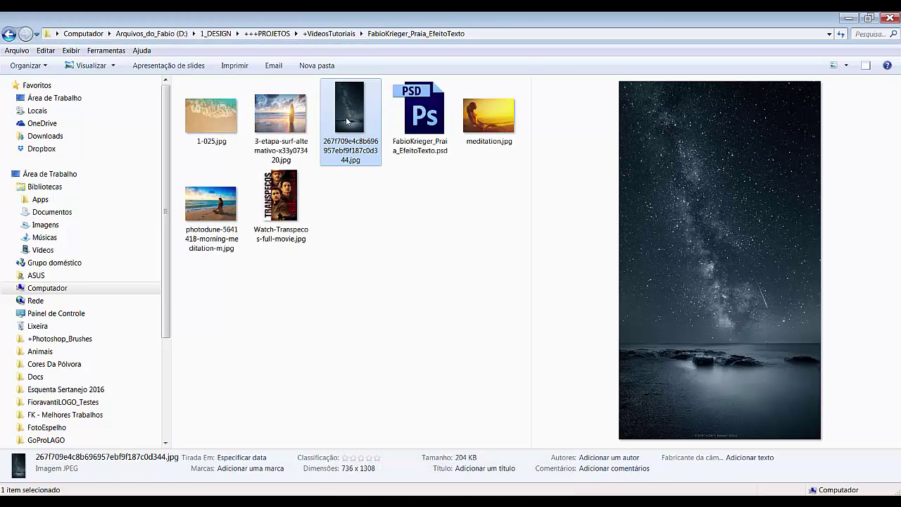
mouse_move(350, 113)
mouse_down()
mouse_move(437, 486)
mouse_move(426, 291)
mouse_up()
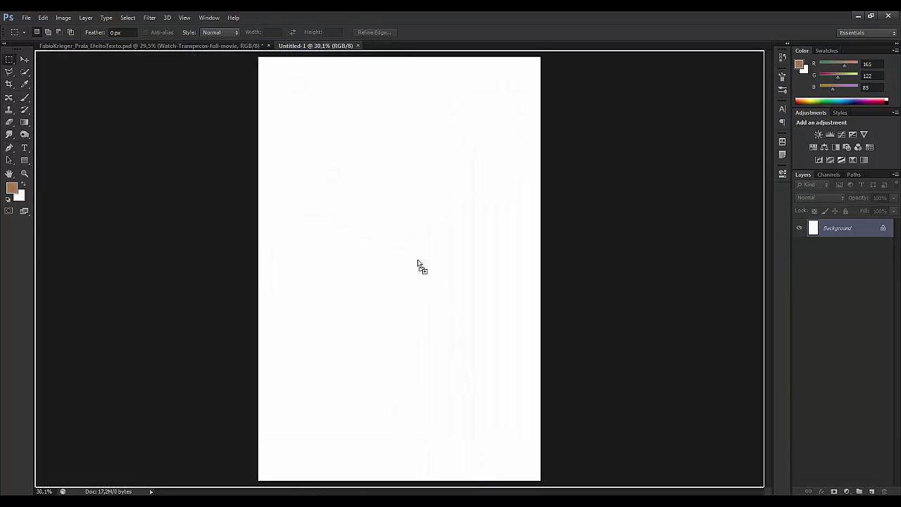
Drop the night-sky photo onto Untitled-1 and scale it up to fill the canvas.
drag(425, 288, 417, 259)
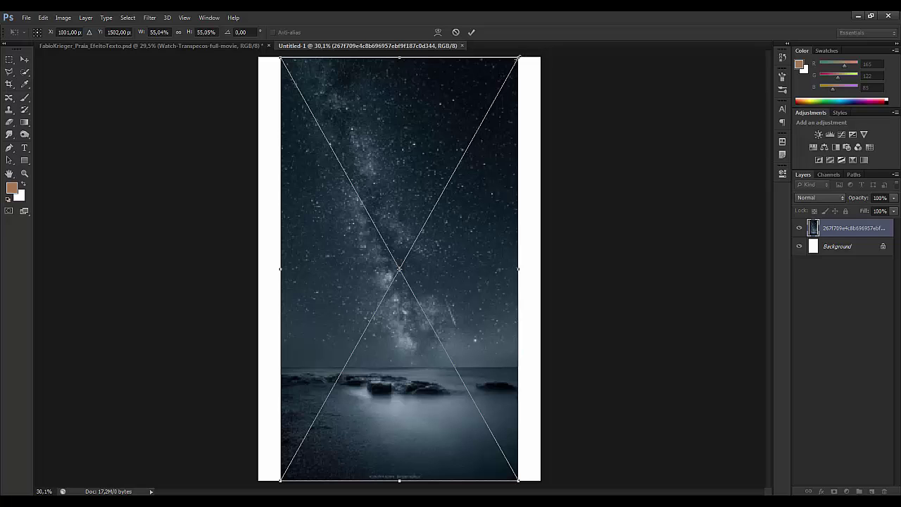
drag(519, 57, 556, 25)
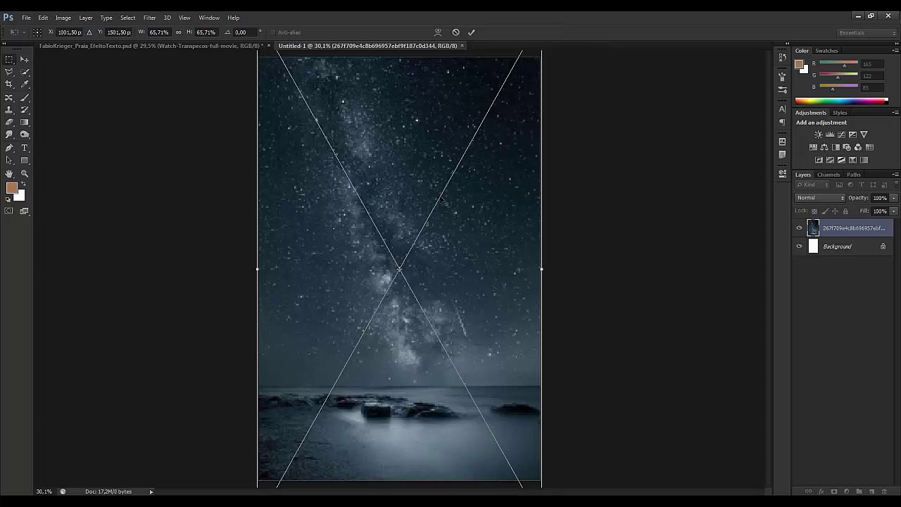
key(Return)
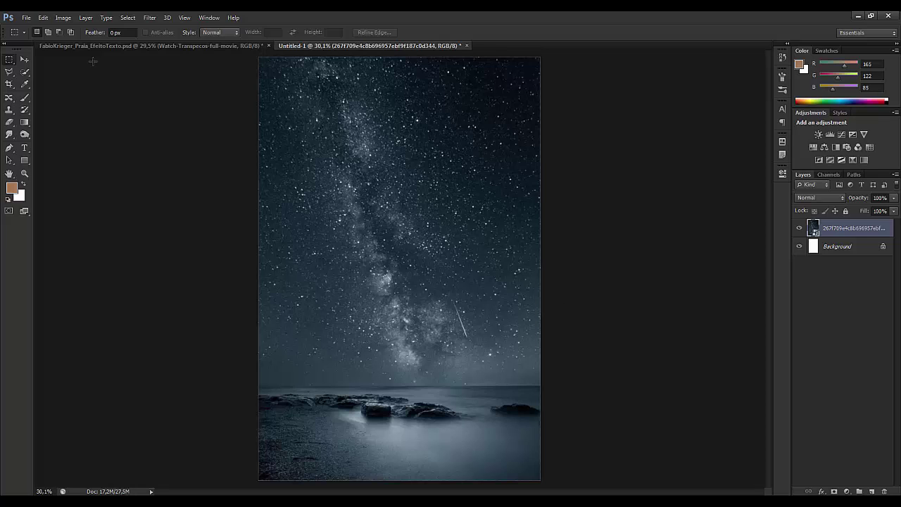
Copy the Transpecos poster layer into the new document with the Move tool.
click(172, 47)
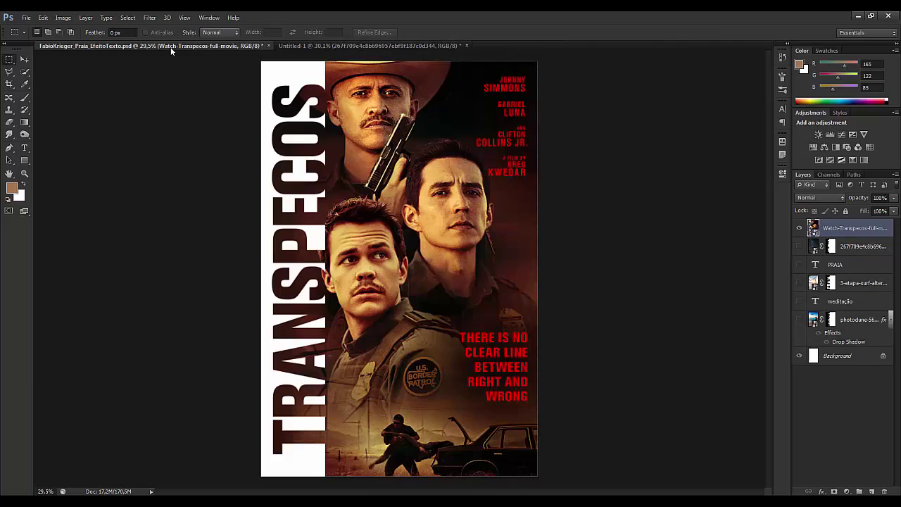
key(v)
mouse_move(409, 263)
mouse_down()
mouse_move(375, 190)
mouse_move(380, 250)
mouse_up()
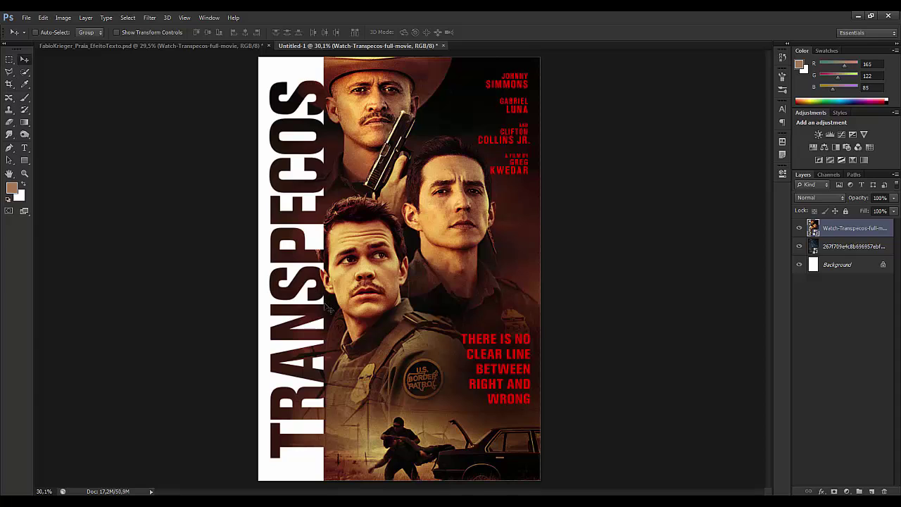
Place a vertical guide at the poster's white-strip edge, hide the poster, and select the night-sky layer.
key(ctrl+r)
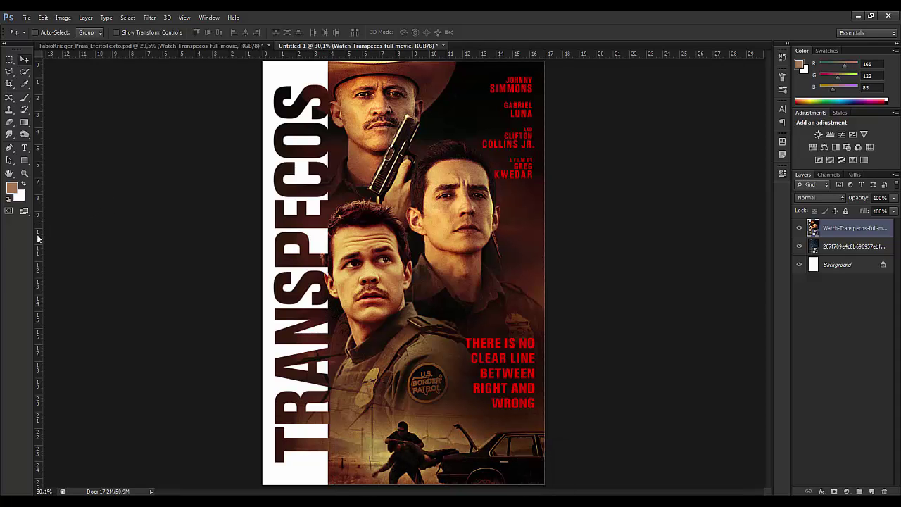
drag(39, 242, 333, 252)
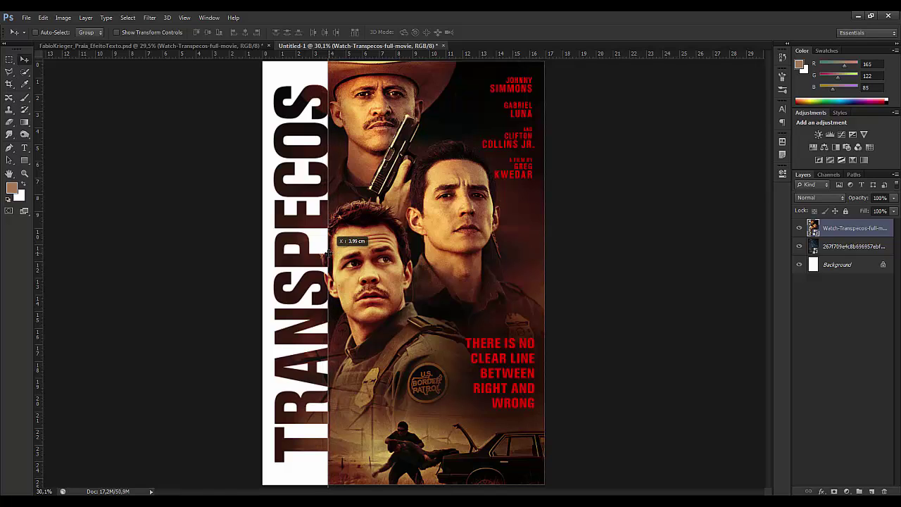
drag(332, 251, 328, 248)
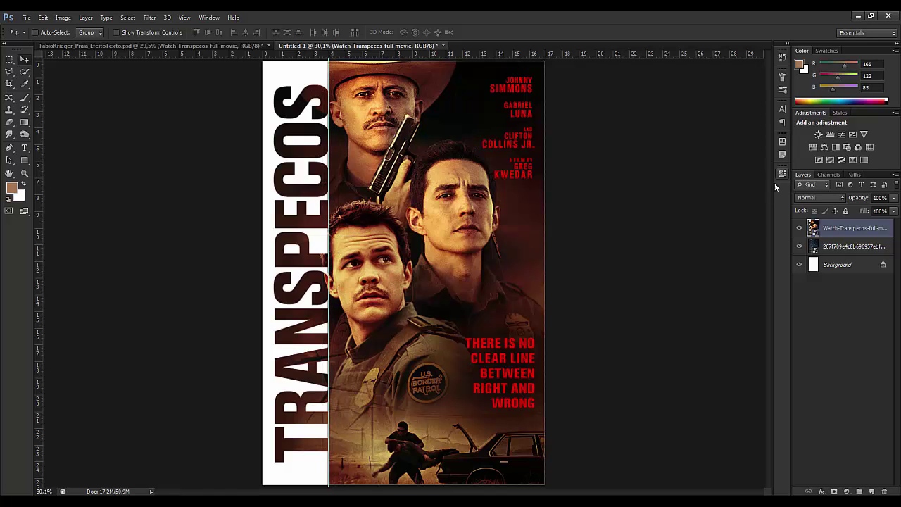
click(798, 229)
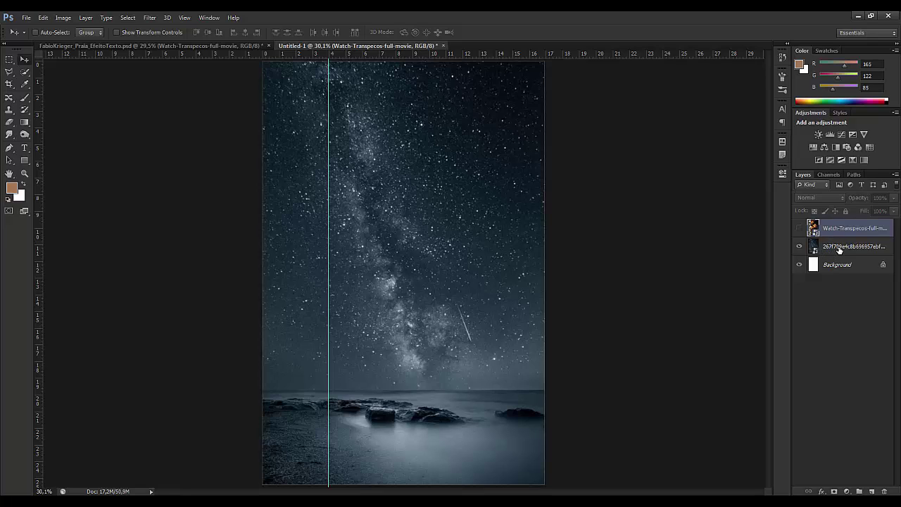
click(839, 249)
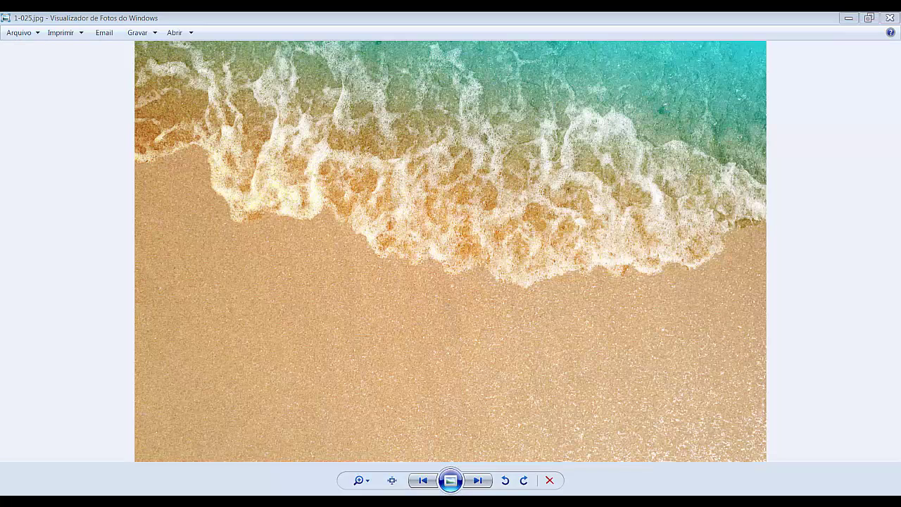
Advance Photo Viewer to the Transpecos poster image, then return to Photoshop.
key(Right)
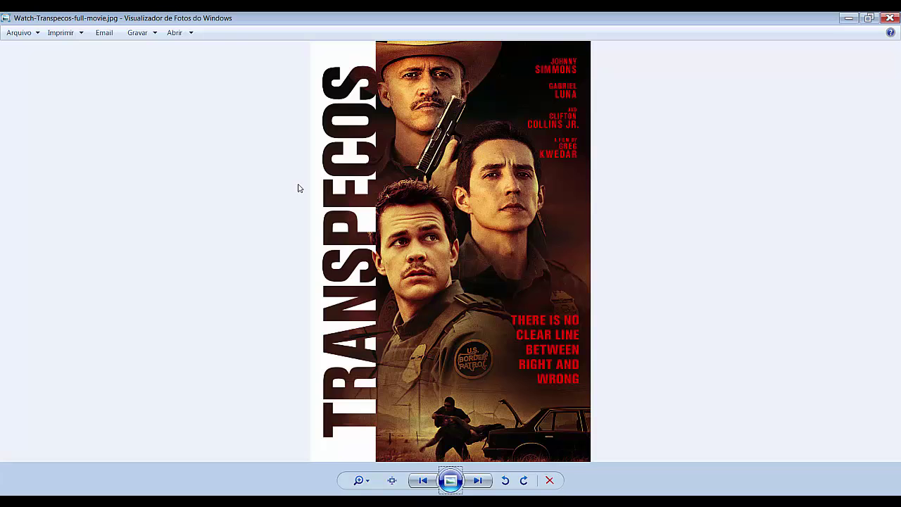
key(alt+Tab)
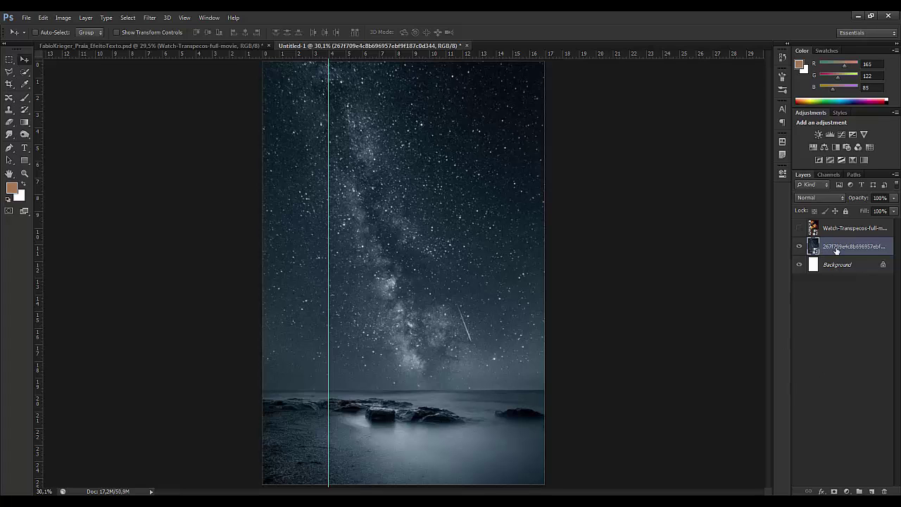
Add a layer mask to the night-sky photo and choose the Rectangular Marquee tool.
click(836, 491)
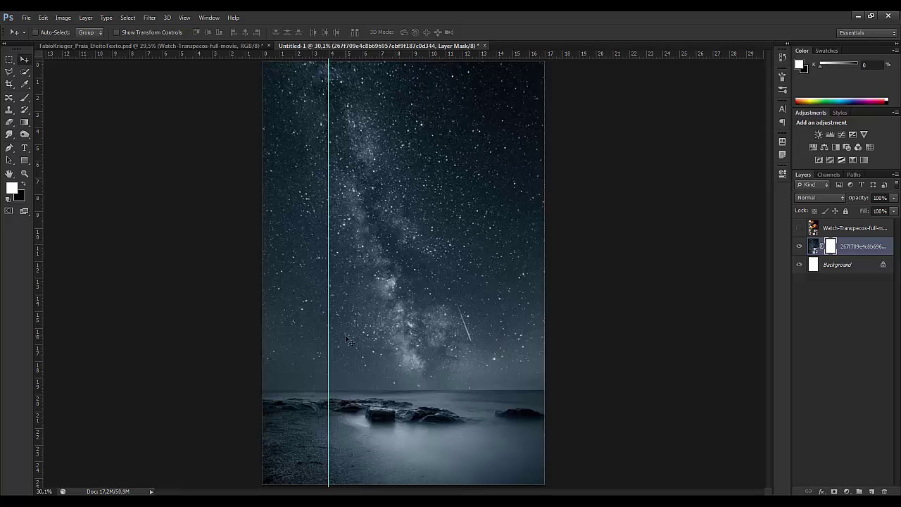
key(m)
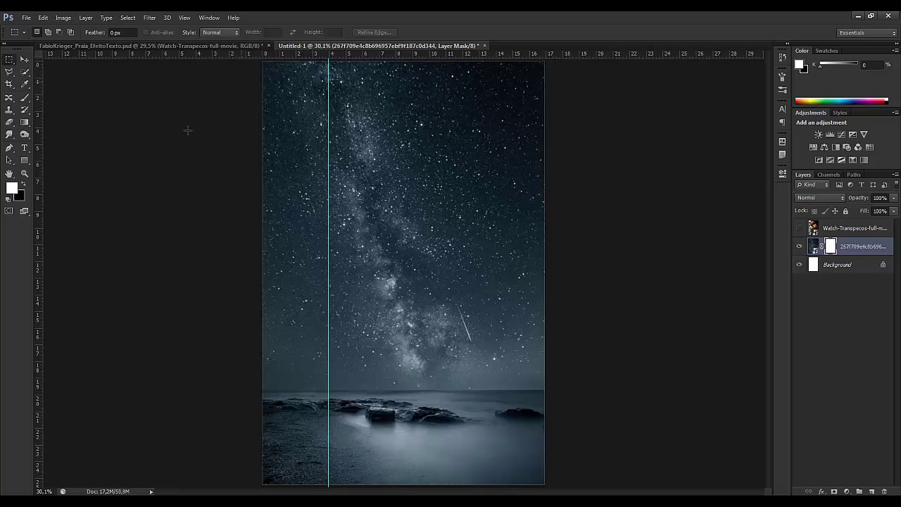
right_click(12, 67)
click(12, 67)
right_click(11, 67)
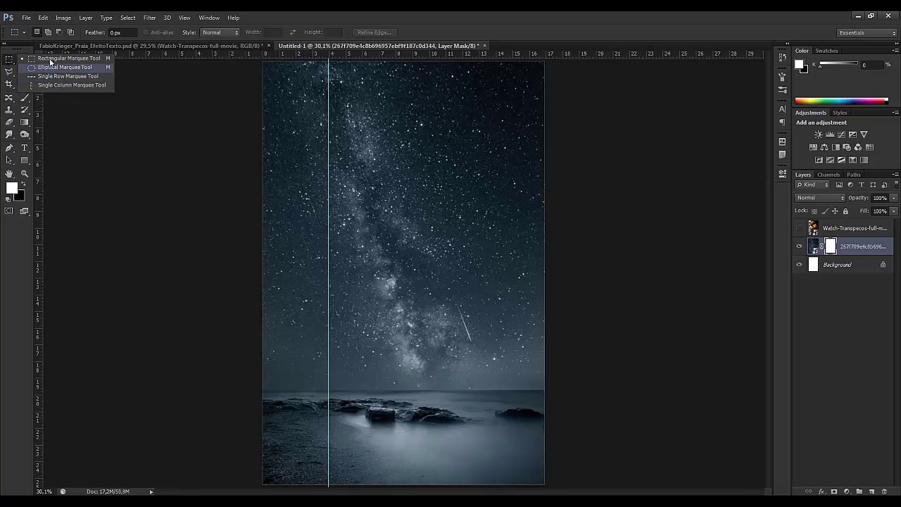
click(43, 60)
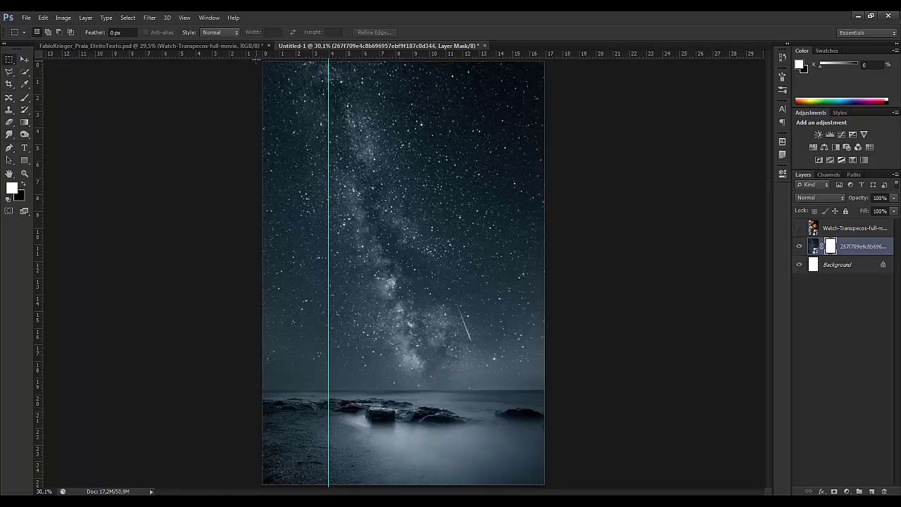
Select the left canvas strip from the top edge to the guide, targeting the layer mask.
drag(258, 61, 328, 484)
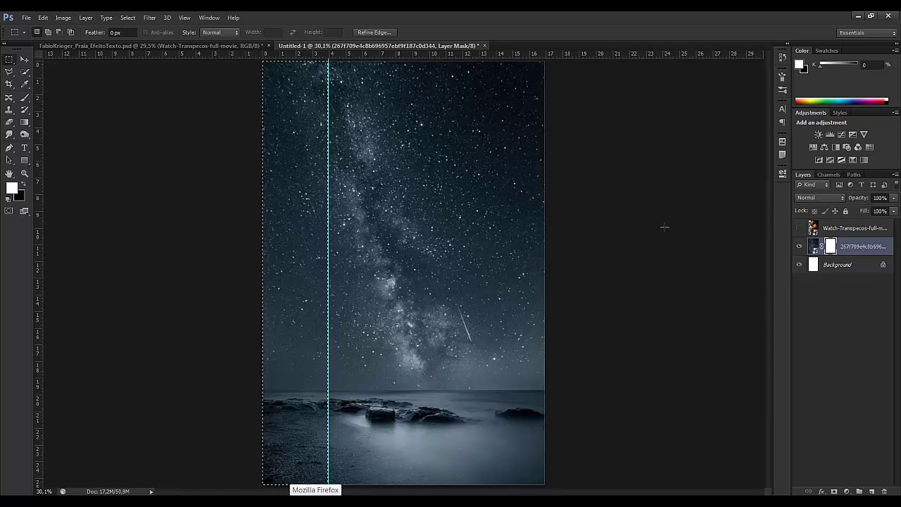
click(813, 247)
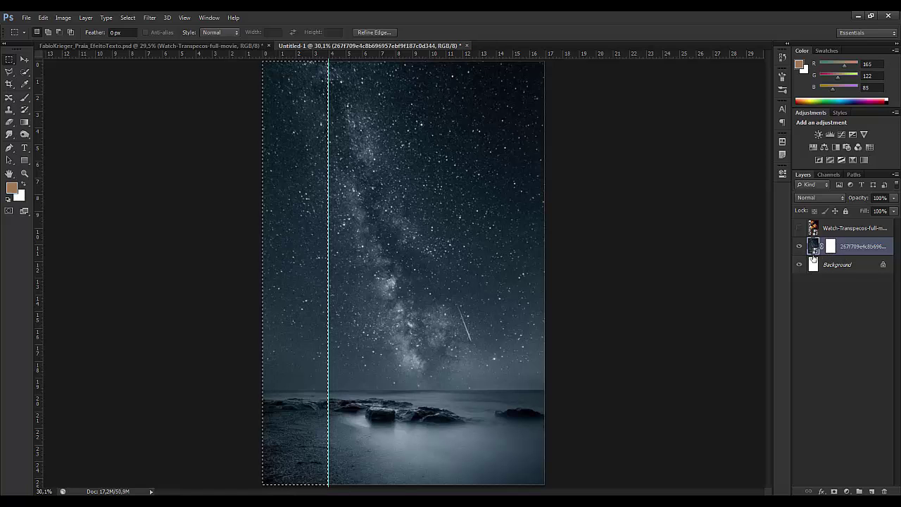
click(830, 250)
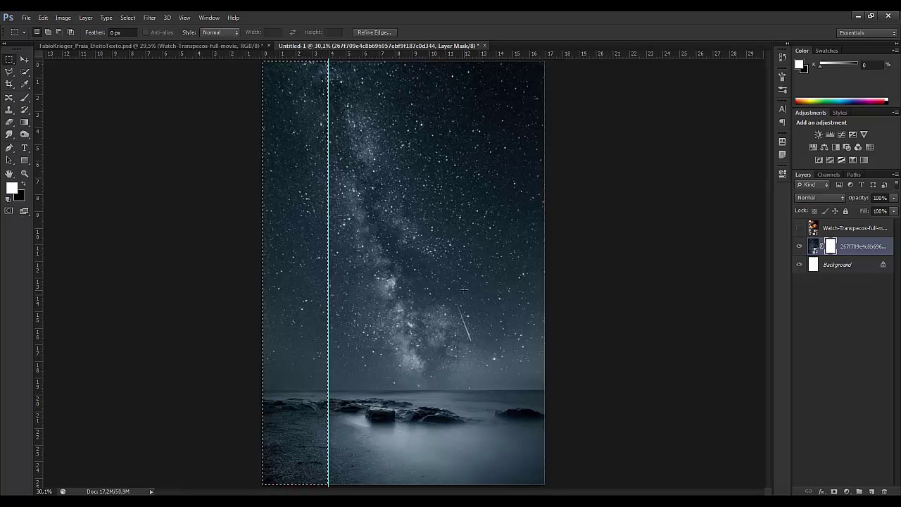
Fill the selected strip in the mask to hide the night sky there, then deselect.
key(ctrl+BackSpace)
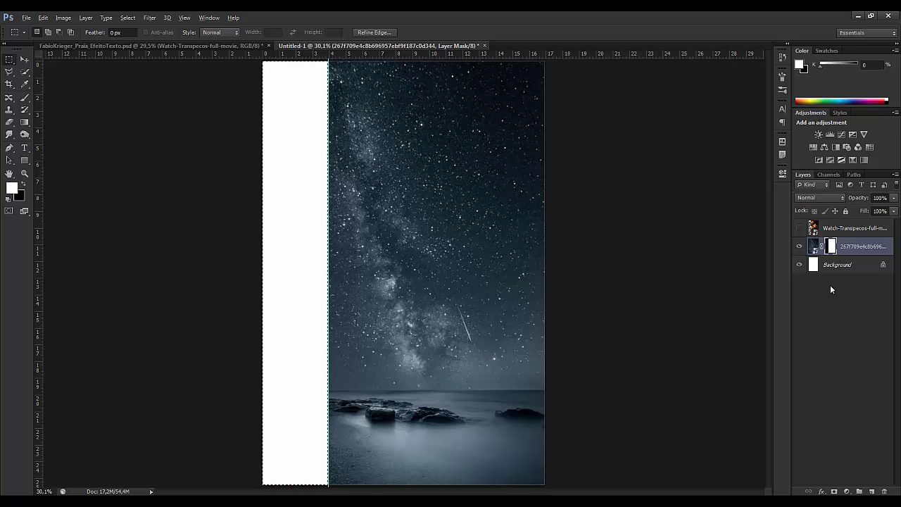
key(alt+BackSpace)
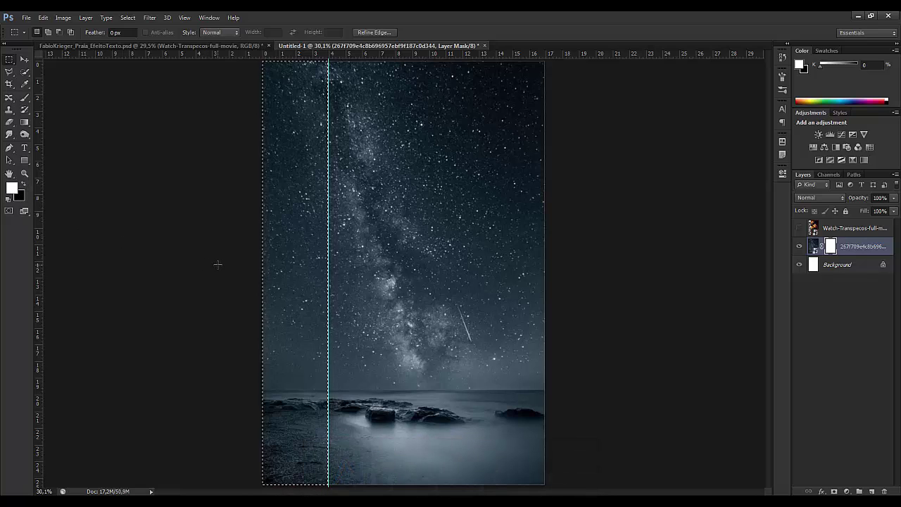
key(ctrl+BackSpace)
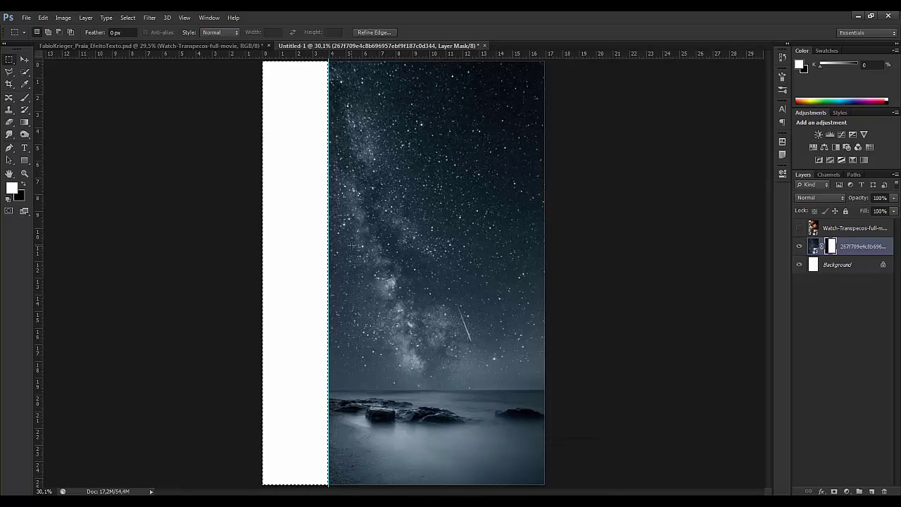
key(ctrl+d)
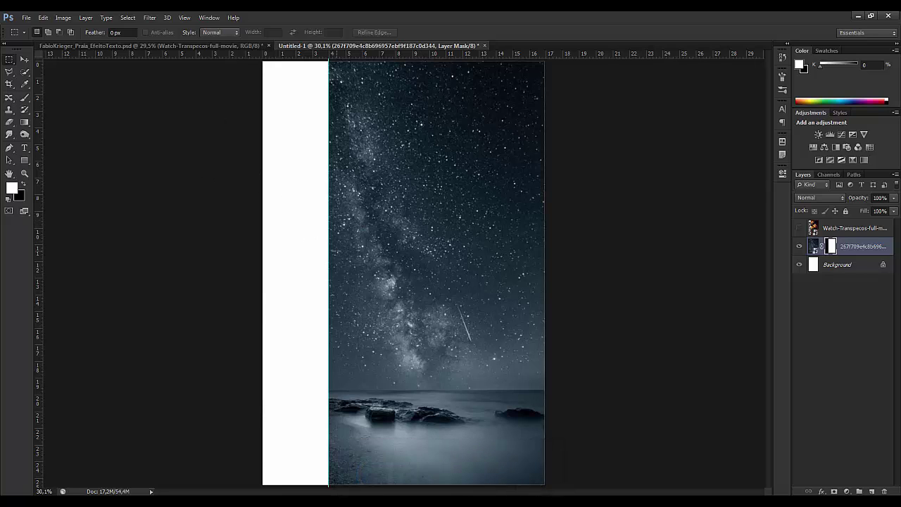
Add a brown ESTRELAS text layer in the left strip and view its character settings.
key(t)
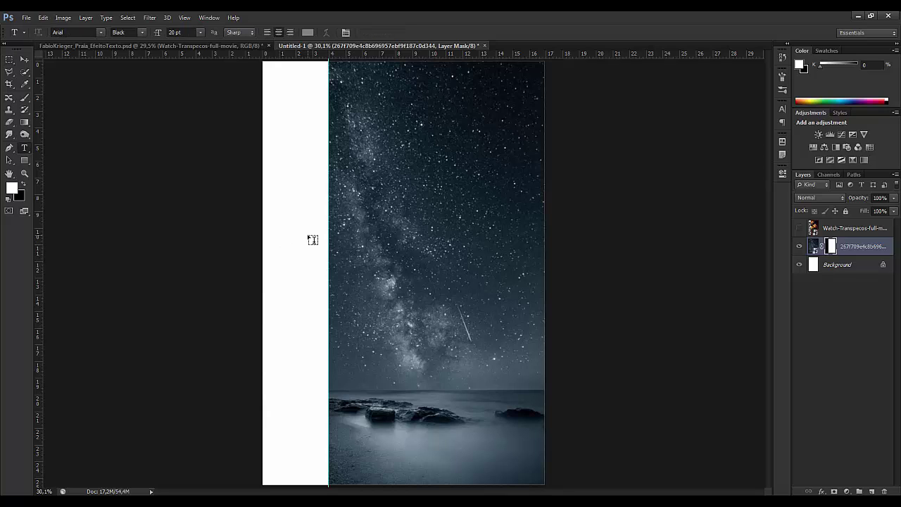
click(313, 240)
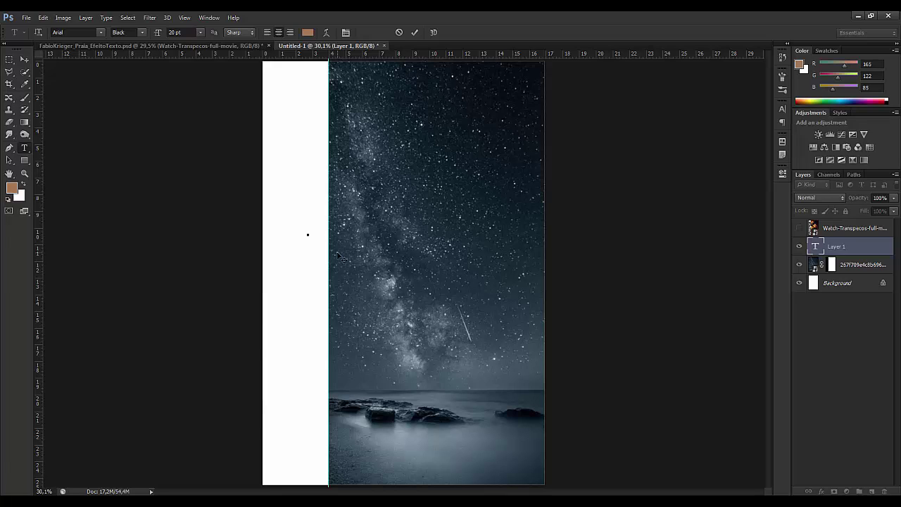
text(ESTR)
text(ELAS)
click(415, 33)
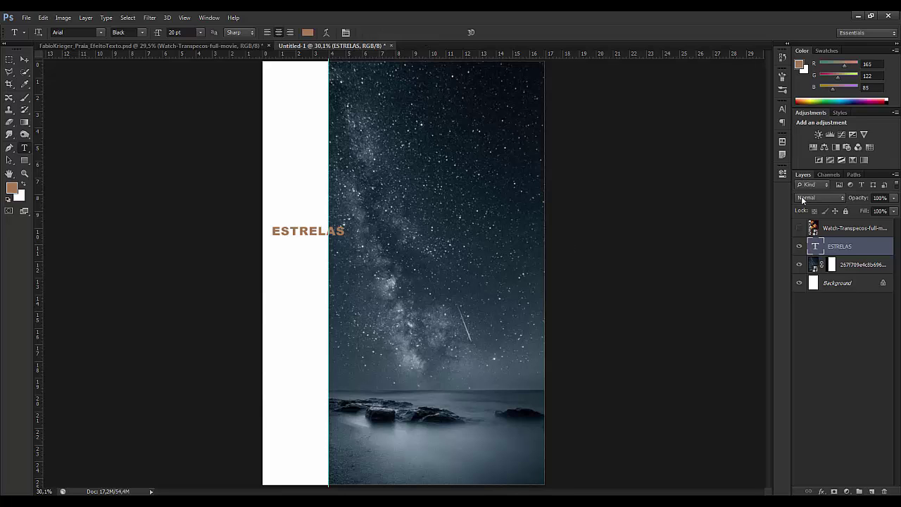
click(782, 111)
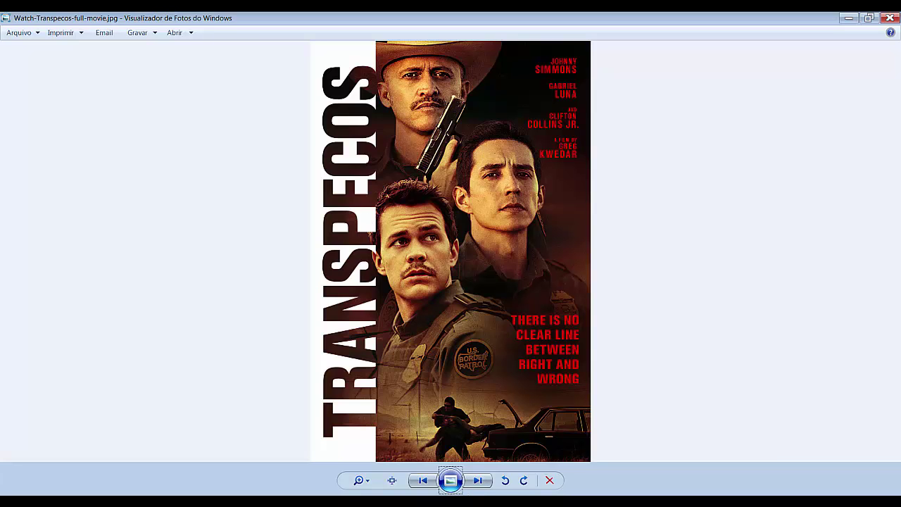
key(alt+Tab)
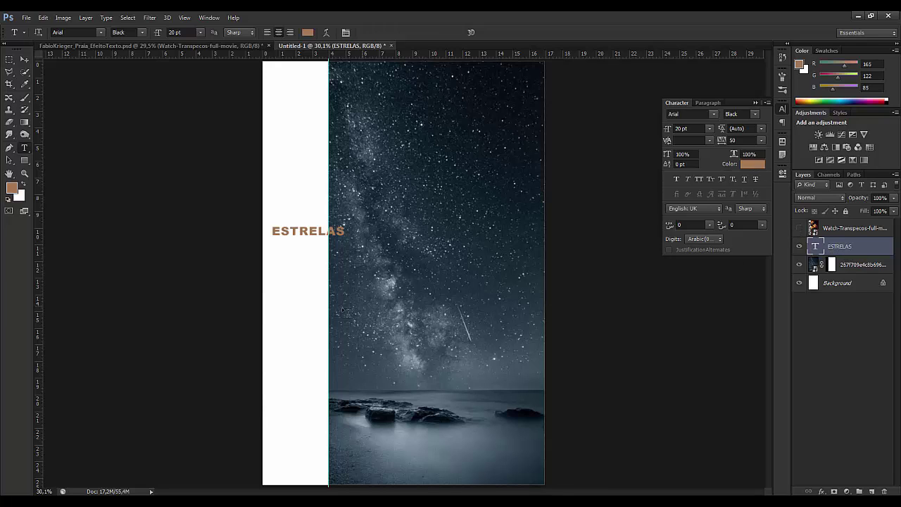
Rotate ESTRELAS -90° and scale it to about 535% so it spans the strip height.
key(ctrl+t)
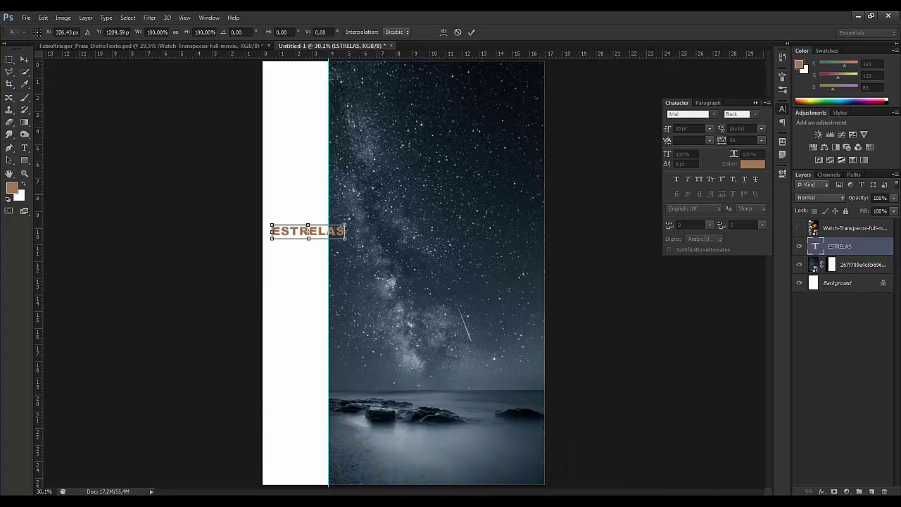
drag(377, 203, 275, 143)
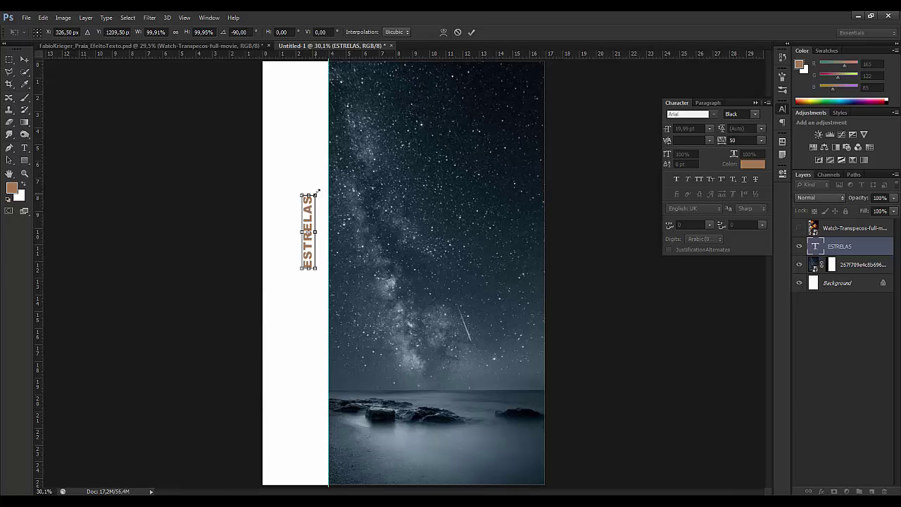
drag(316, 195, 458, 32)
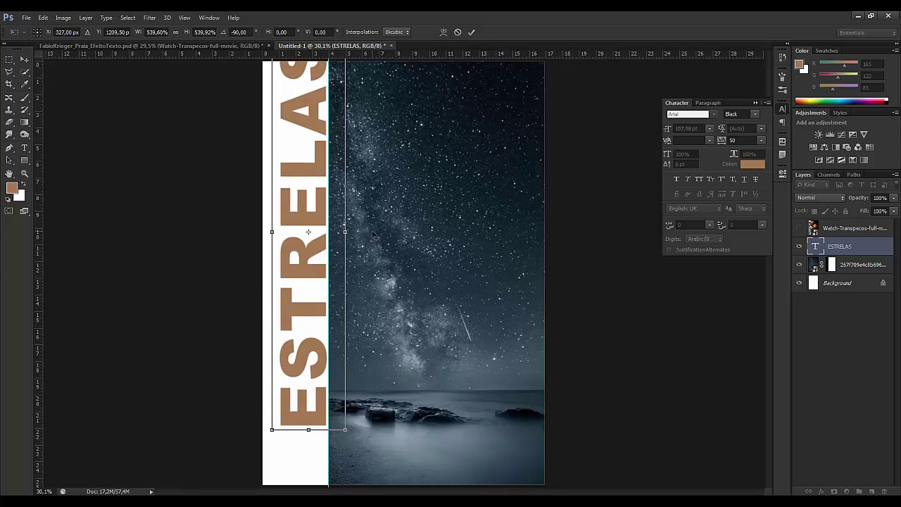
key(Return)
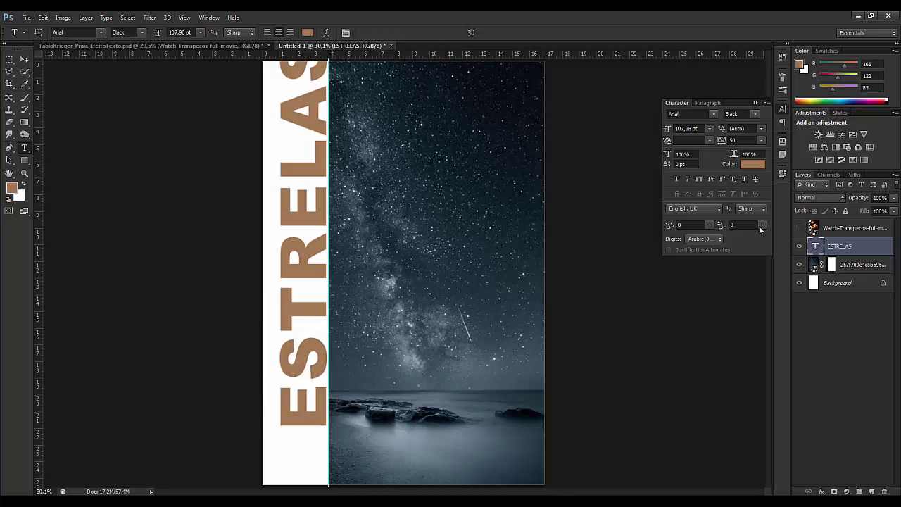
key(v)
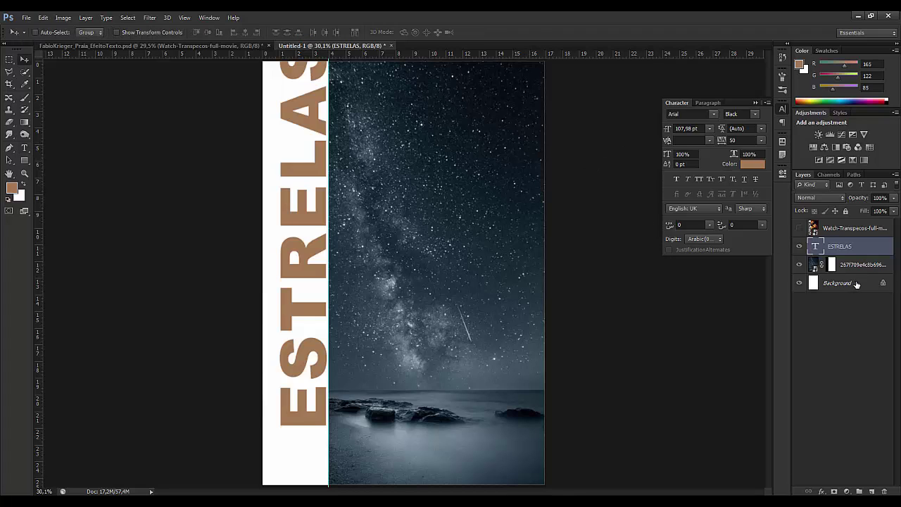
Vertically centre ESTRELAS against the Background, then nudge it right to meet the photo edge.
ctrl+click(858, 282)
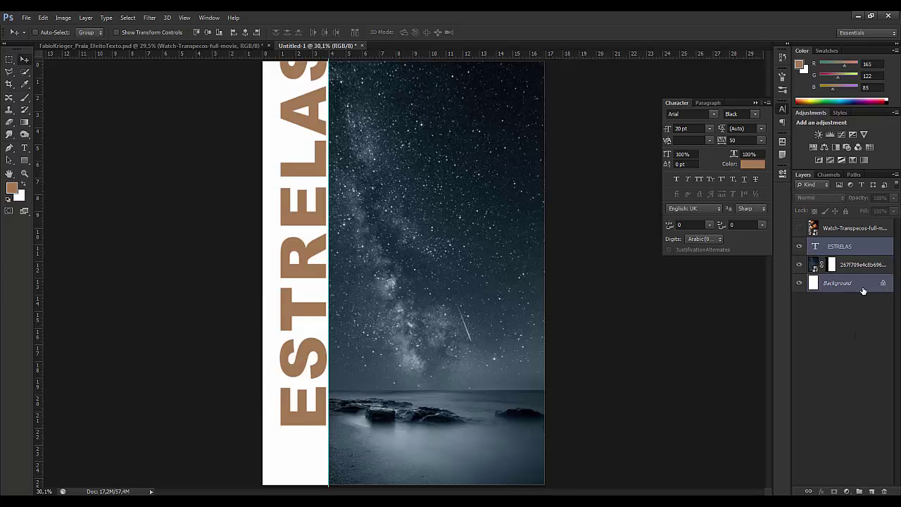
click(208, 32)
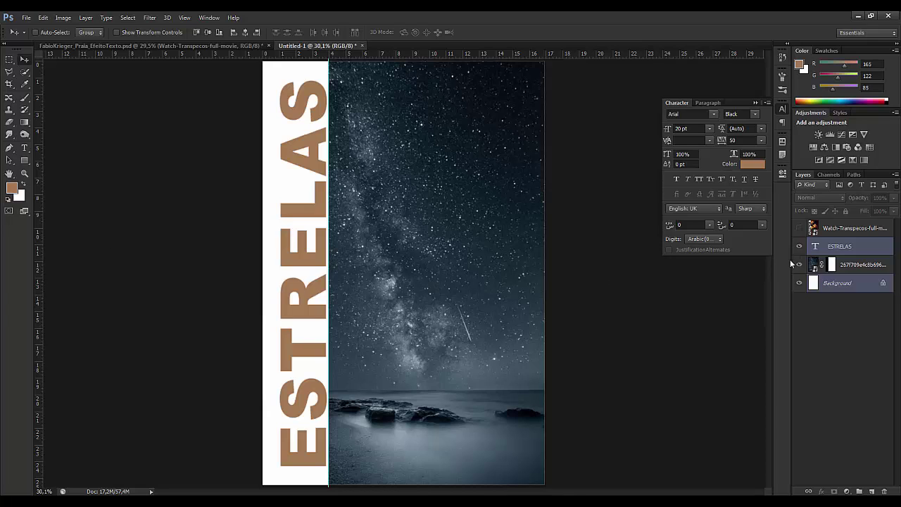
click(843, 285)
click(843, 249)
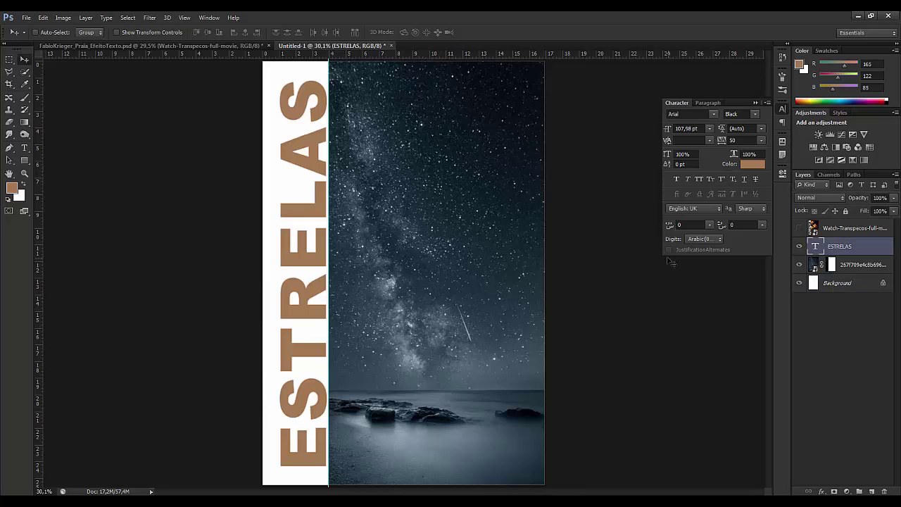
drag(297, 262, 297, 262)
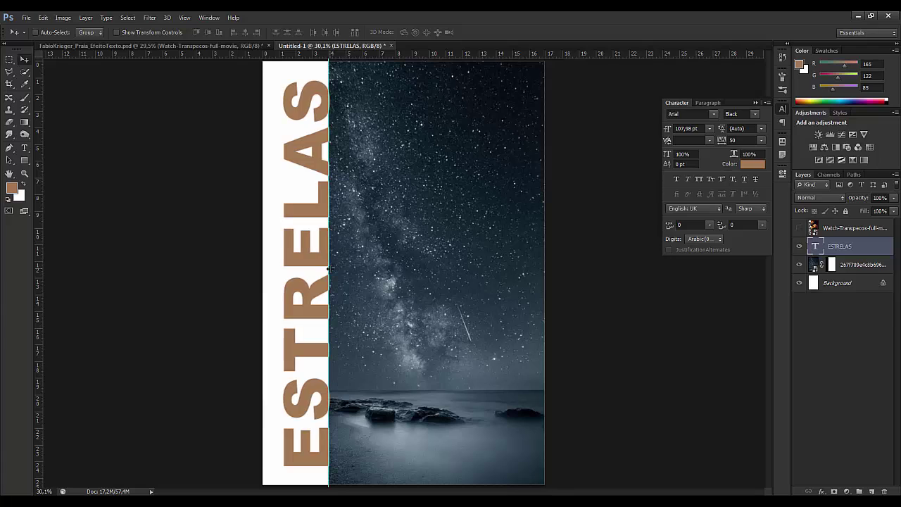
key(shift+Right)
Ctrl-click the ESTRELAS layer thumbnail to select the letter outlines.
ctrl+click(817, 246)
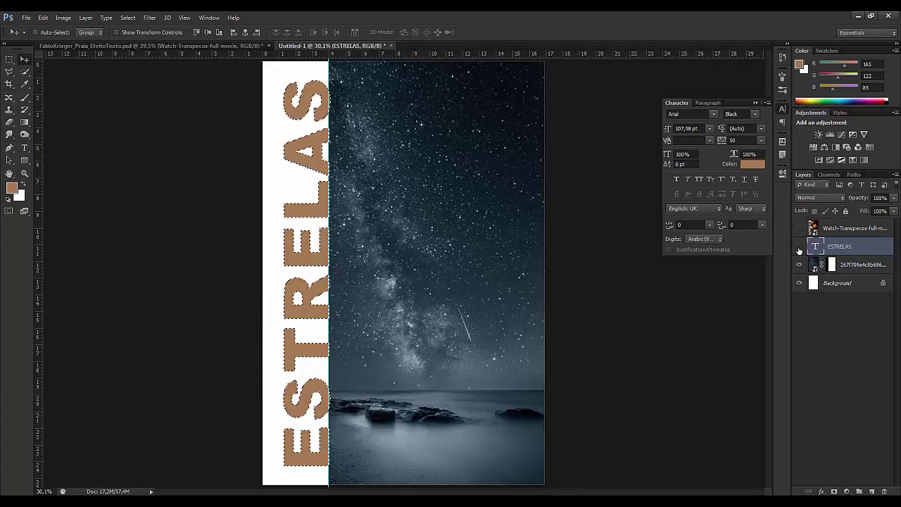
Hide the ESTRELAS text and target the photo layer's mask, testing a selection fill then undoing it.
click(799, 248)
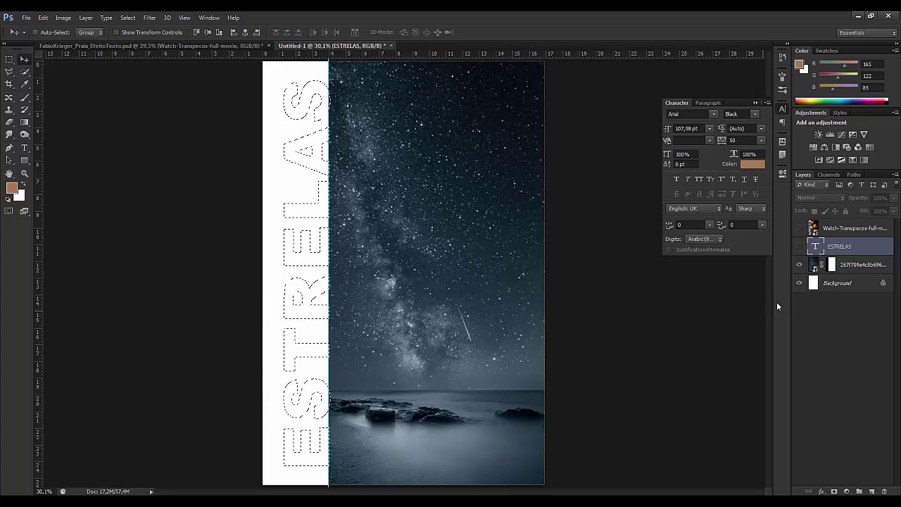
click(832, 265)
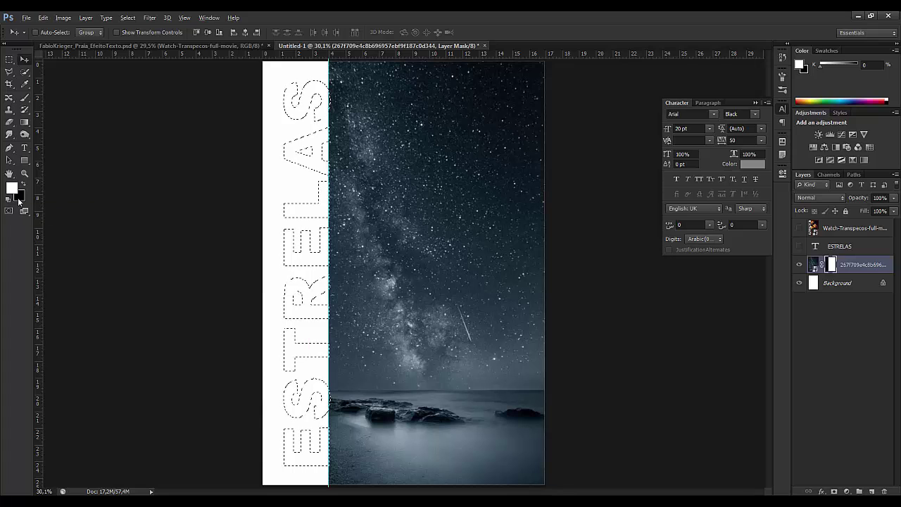
key(alt+BackSpace)
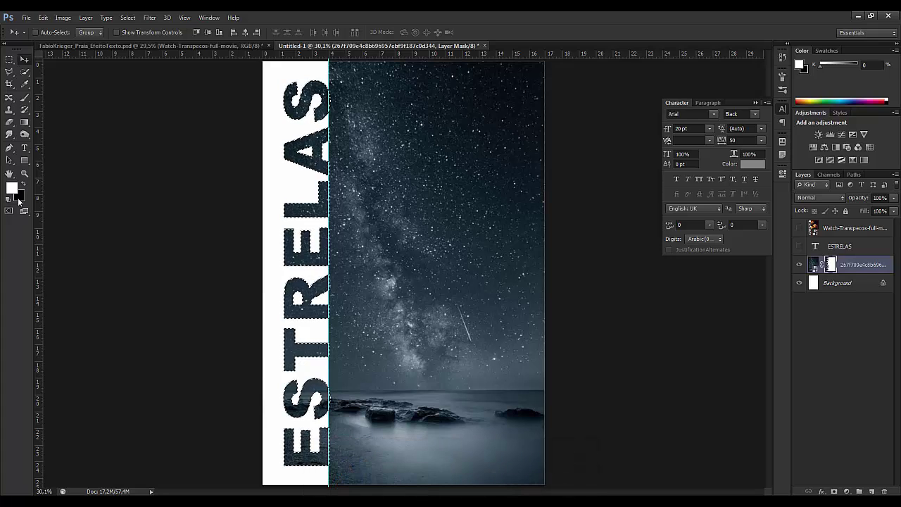
key(ctrl+z)
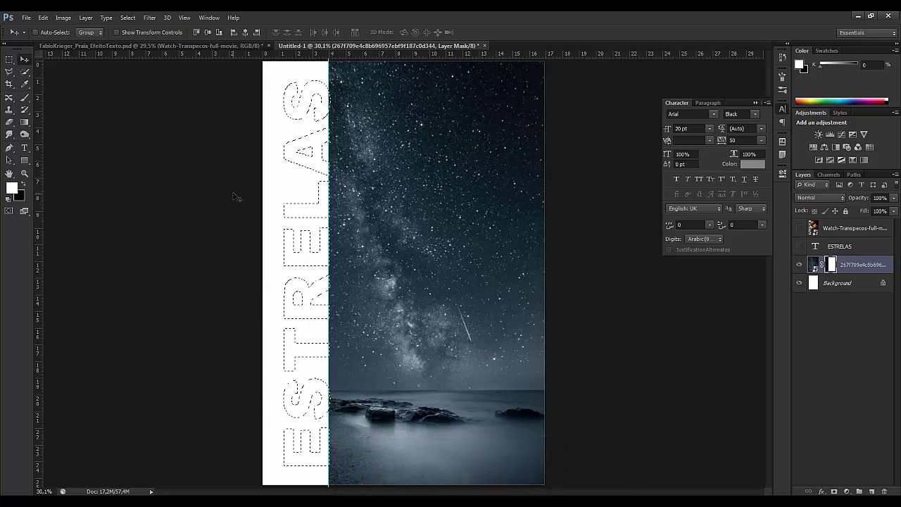
Set up a brush at size 300 for painting on the mask.
key(b)
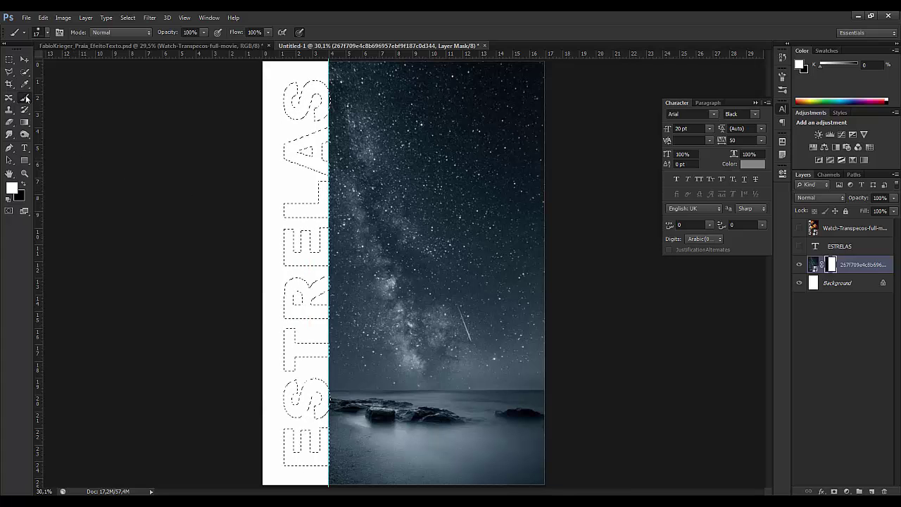
right_click(26, 99)
click(26, 99)
key(bracketright)
key(bracketright)
key(bracketright)
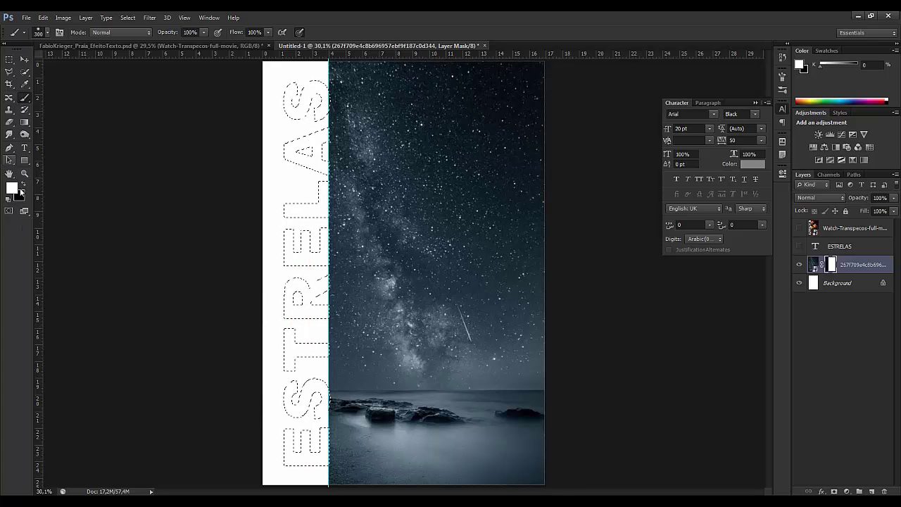
Paint the letters on the mask, then fill the whole ESTRELAS selection and deselect.
mouse_move(241, 91)
mouse_down()
mouse_move(311, 130)
mouse_move(402, 162)
mouse_up()
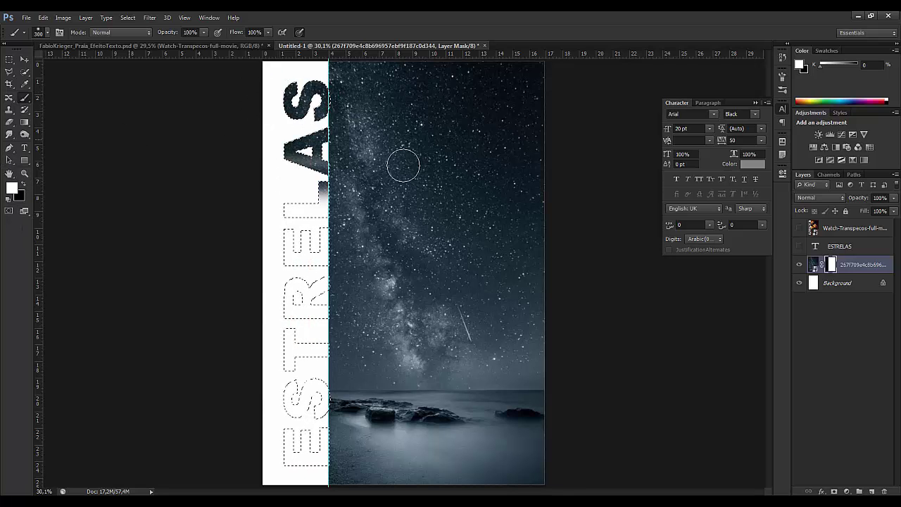
key(ctrl+z)
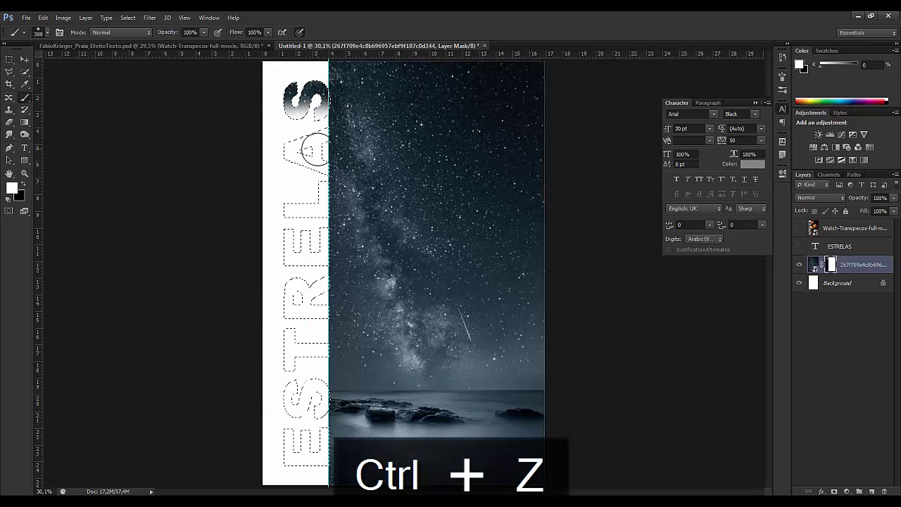
drag(232, 137, 353, 212)
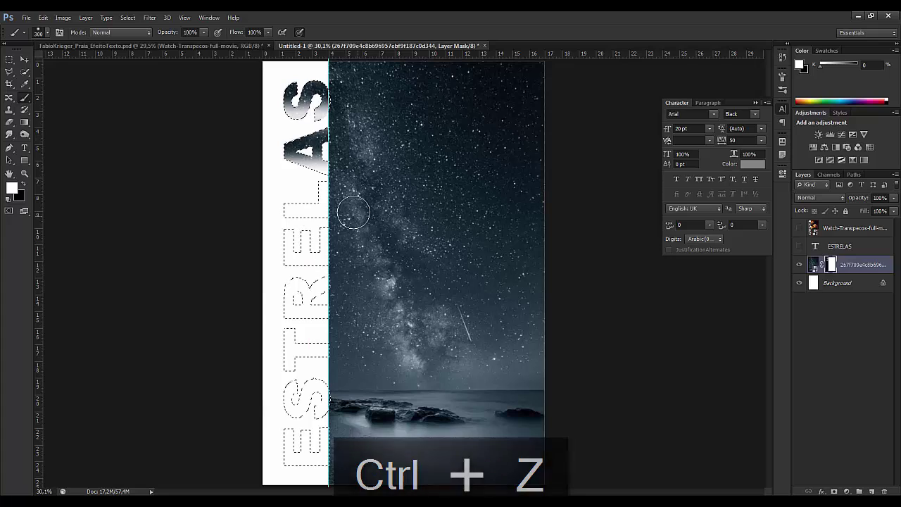
mouse_move(247, 193)
mouse_down()
mouse_move(277, 191)
mouse_move(336, 219)
mouse_up()
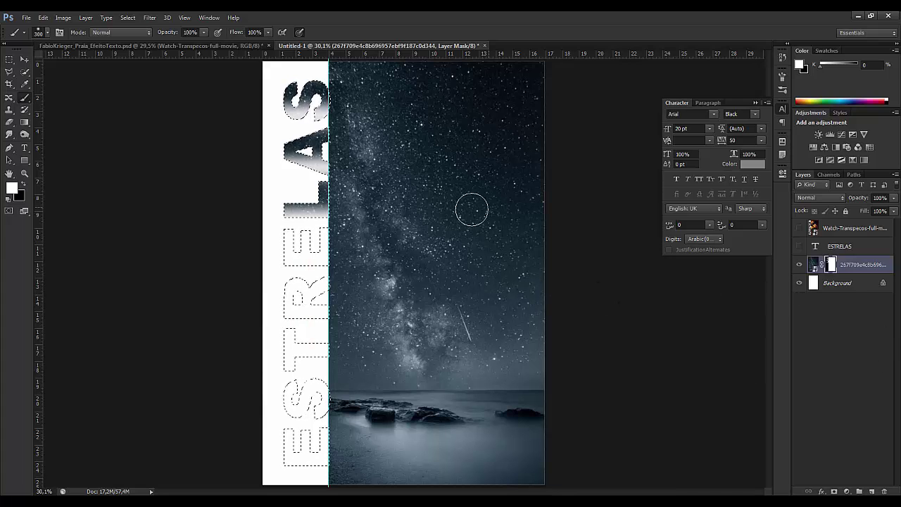
key(alt+BackSpace)
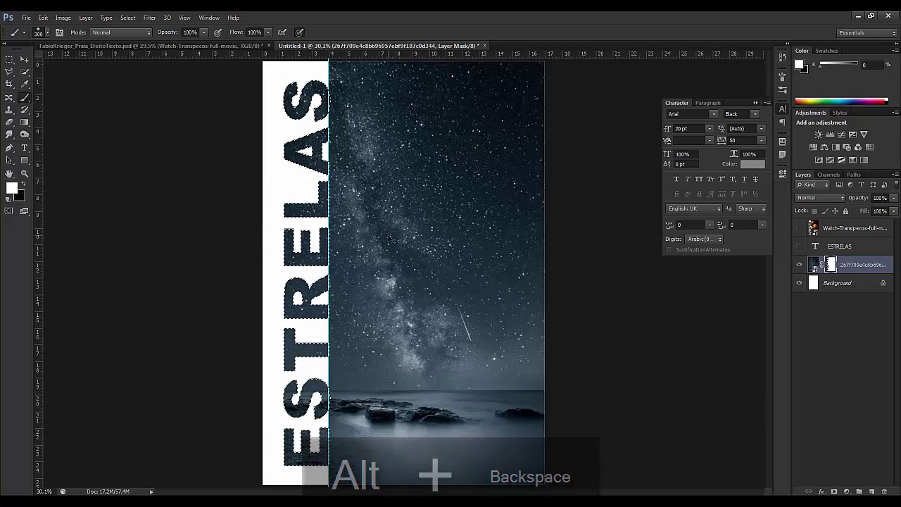
key(ctrl+d)
key(v)
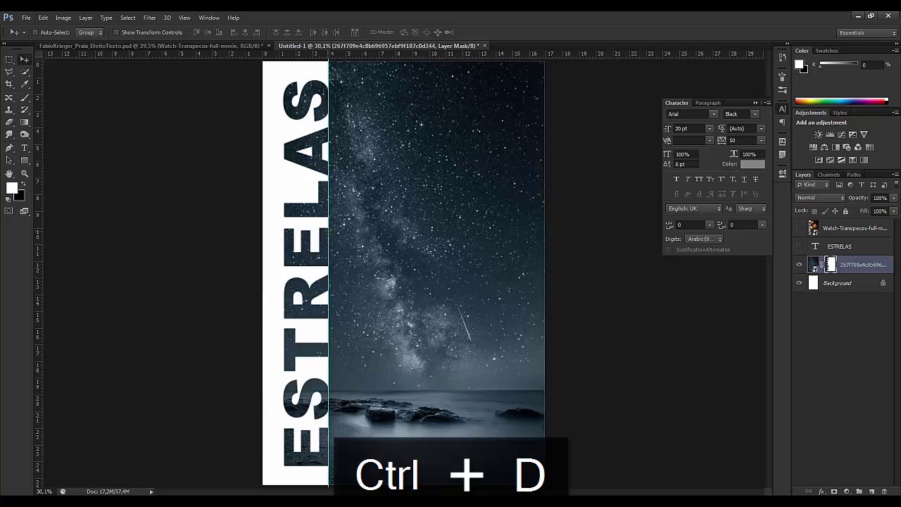
Add a vertical guide and leave the Transpecos layer hidden.
mouse_move(39, 169)
mouse_down()
mouse_move(119, 169)
mouse_move(35, 28)
mouse_move(44, 36)
mouse_move(39, 53)
mouse_up()
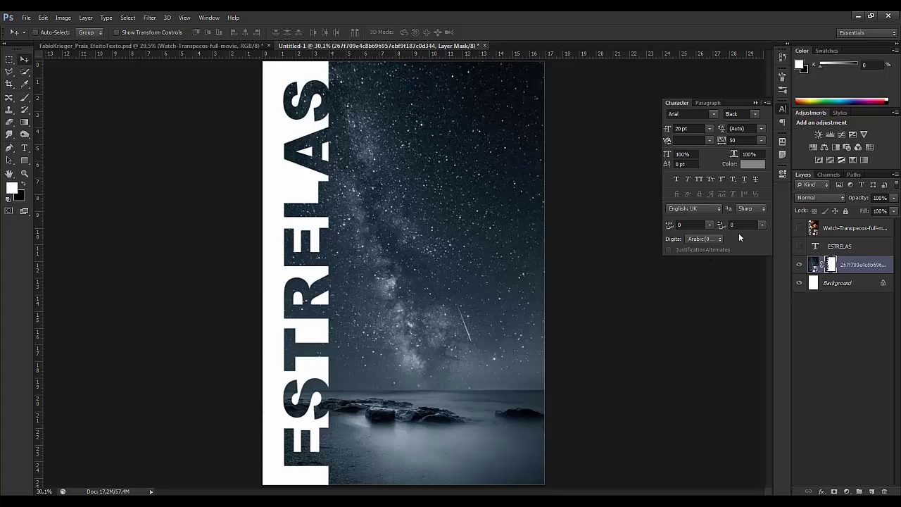
click(799, 228)
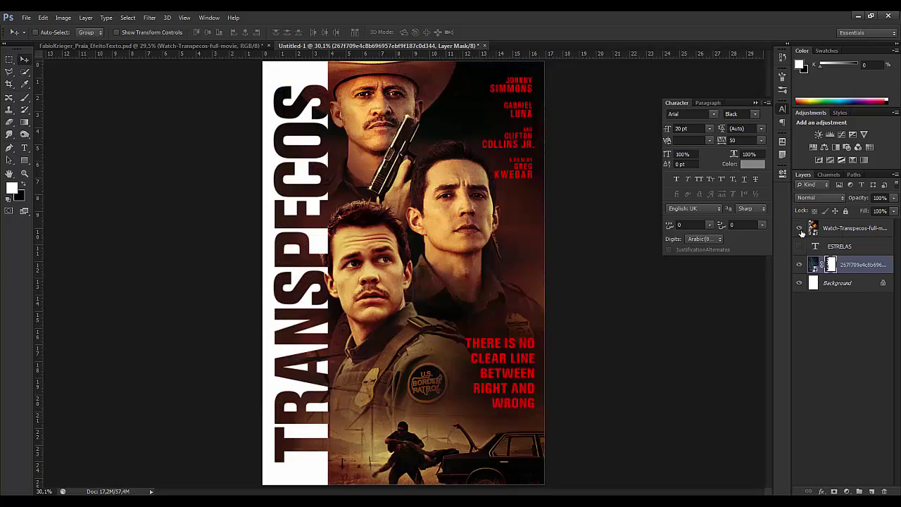
click(799, 229)
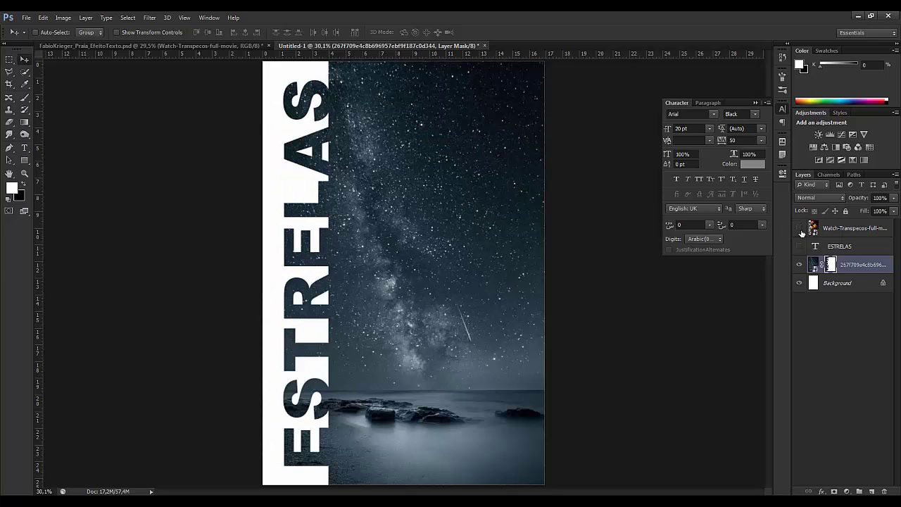
click(204, 45)
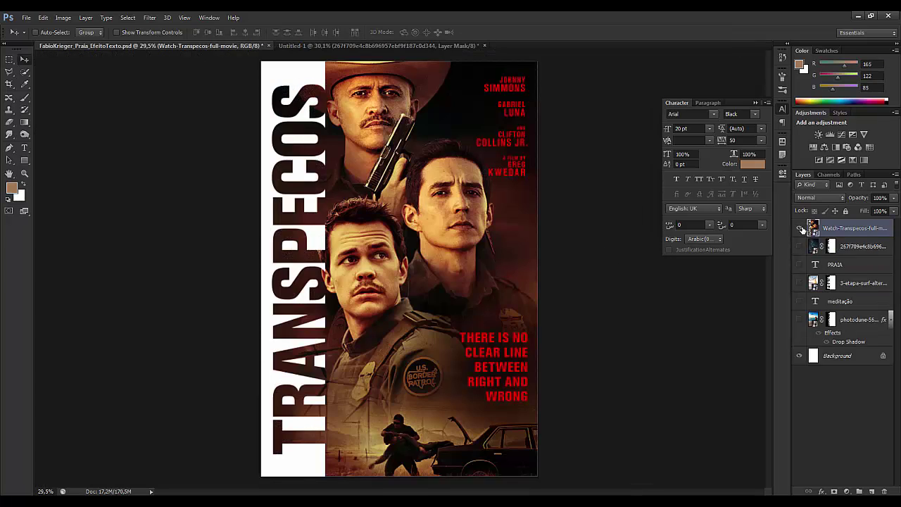
click(800, 228)
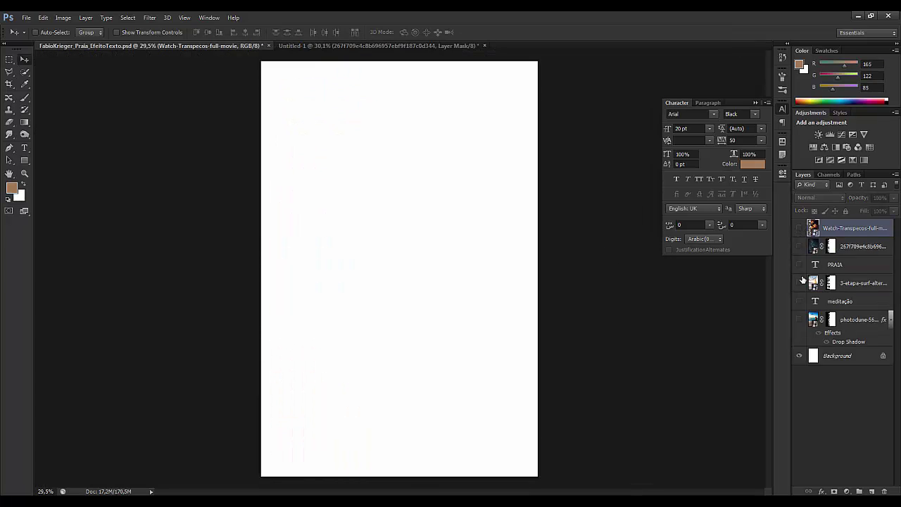
click(856, 284)
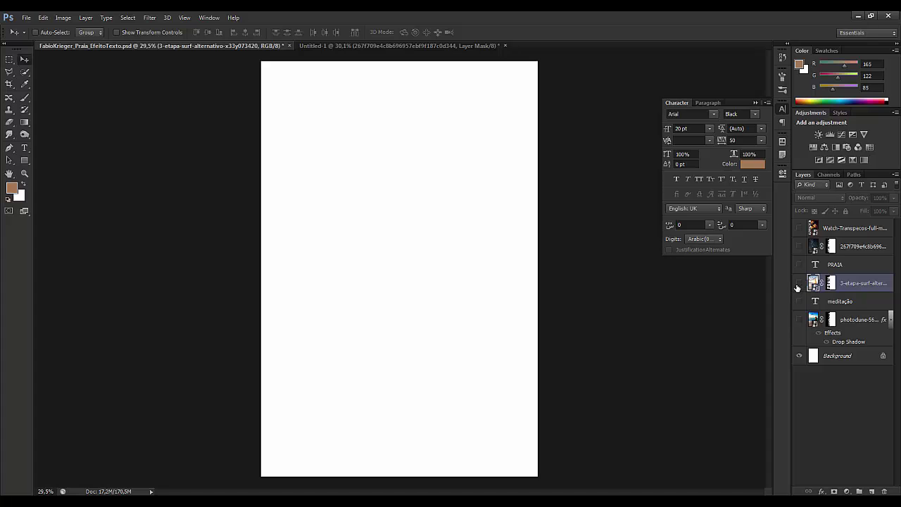
Show the 3-etapa-surf layer and apply a Drop Shadow layer style to it.
click(800, 284)
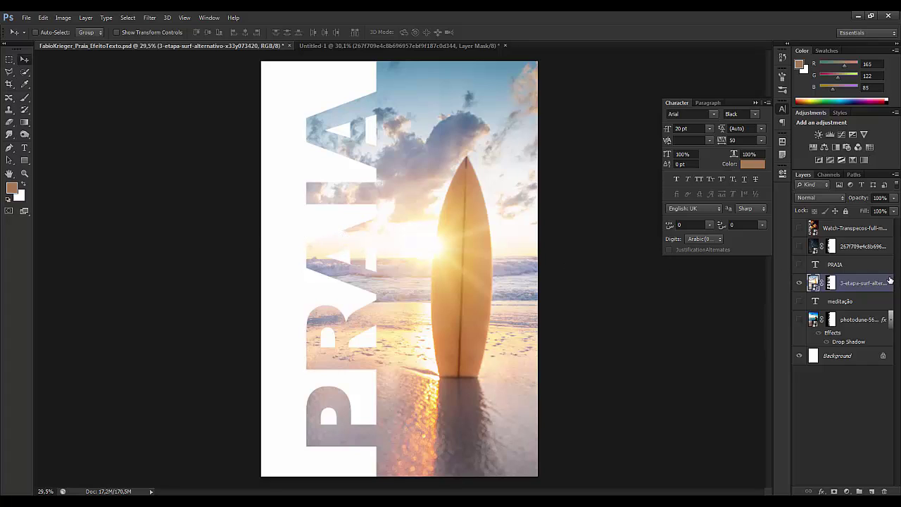
double_click(890, 280)
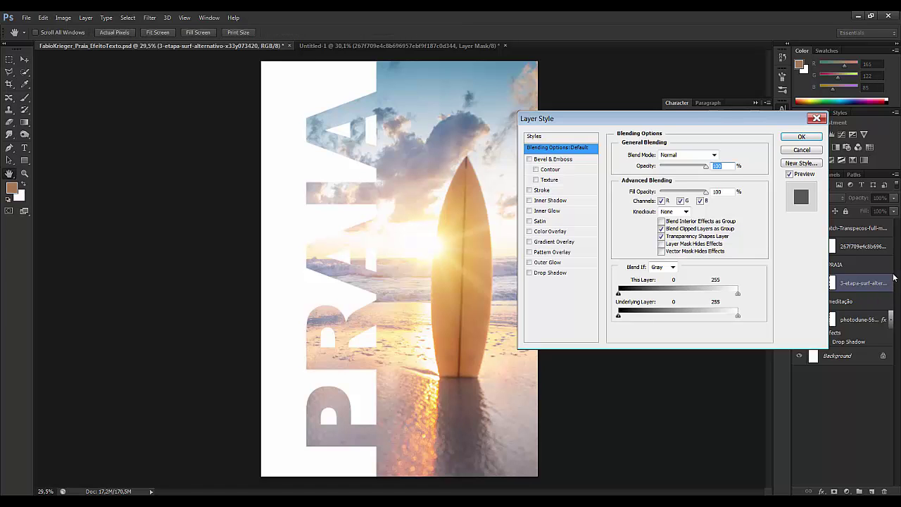
drag(631, 122, 603, 144)
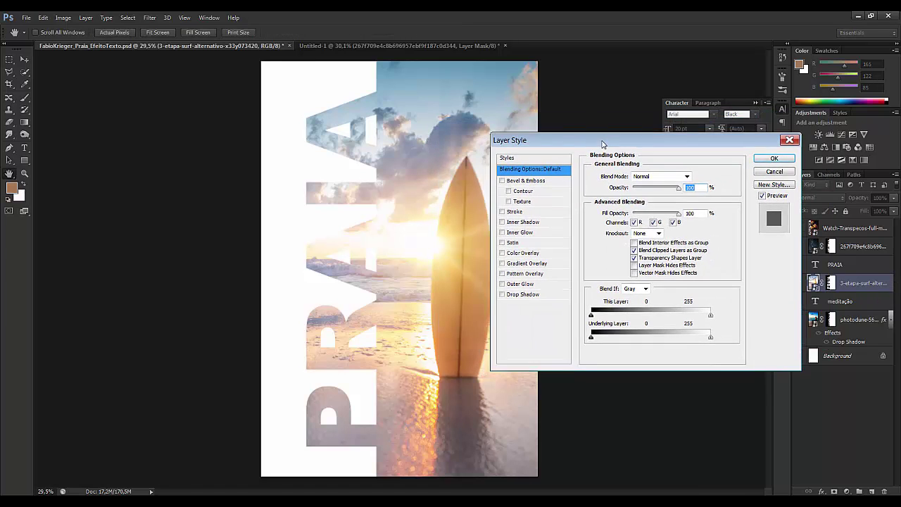
click(502, 293)
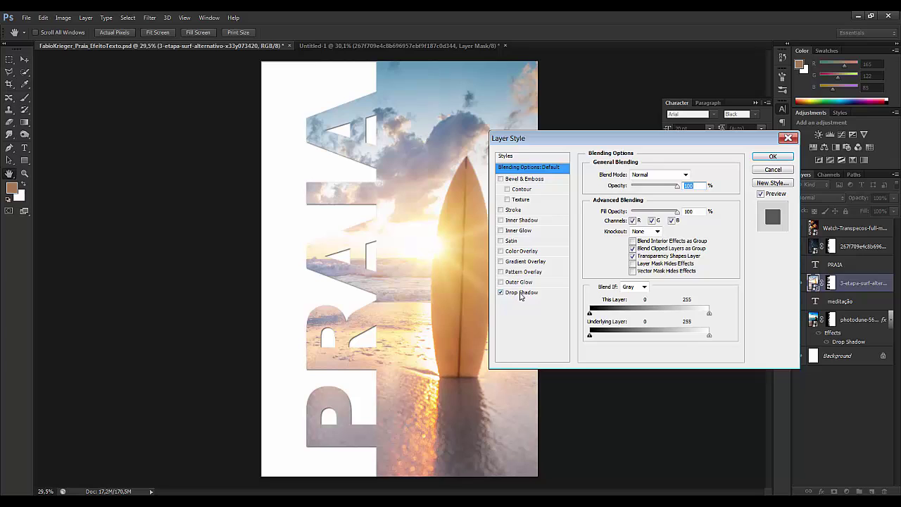
click(521, 294)
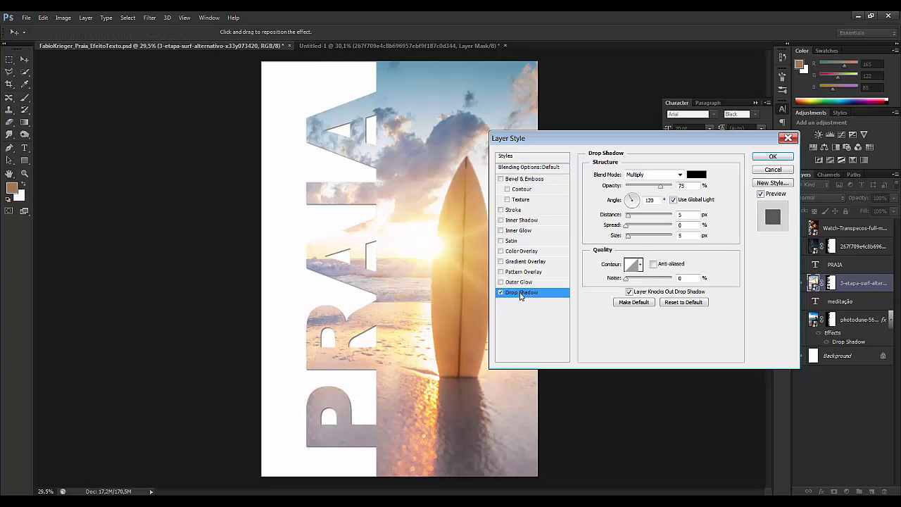
click(772, 156)
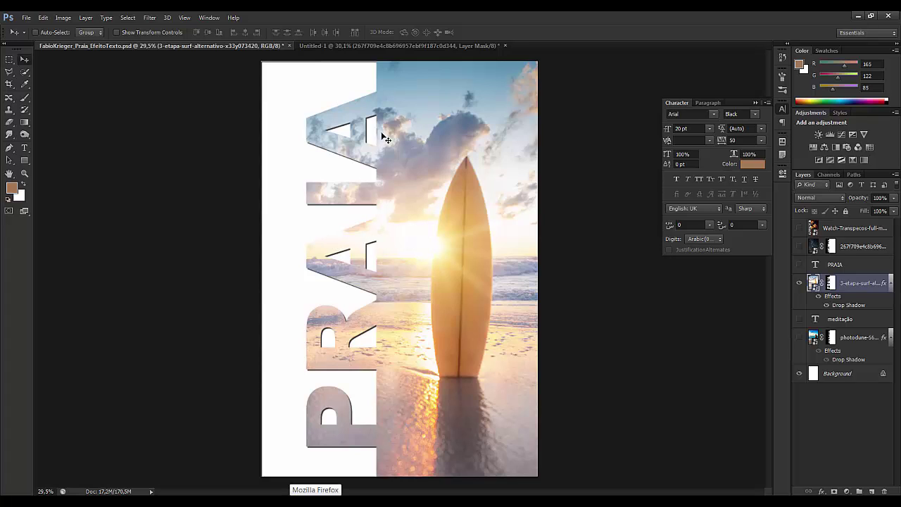
Hide the surf layer, show the photodune meditação photo, and delete its Drop Shadow.
click(799, 283)
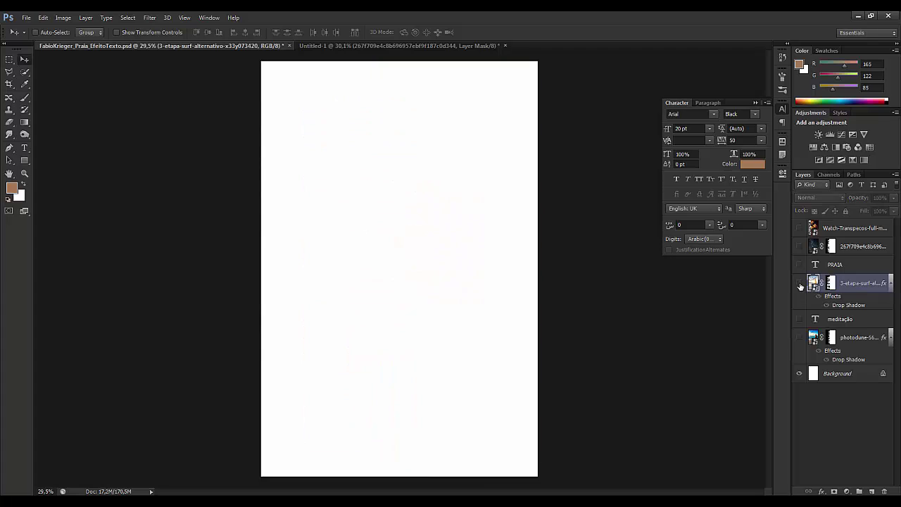
click(799, 338)
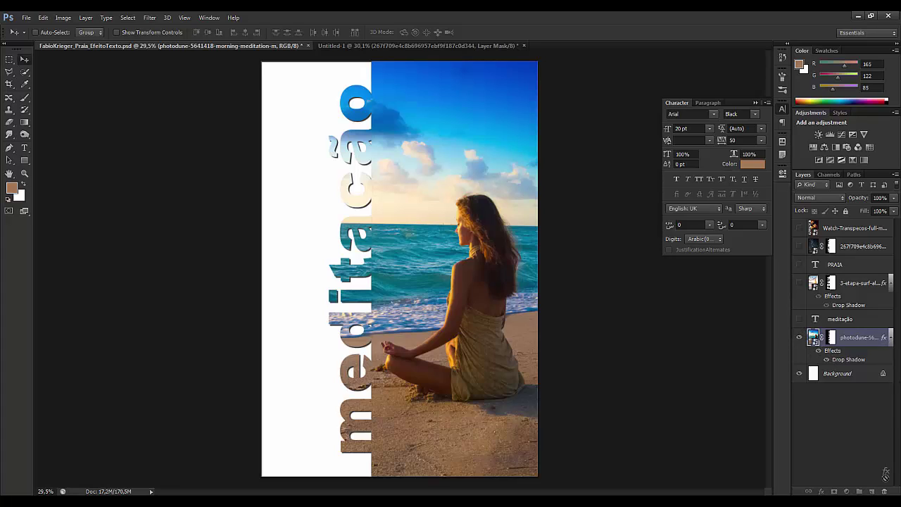
drag(886, 490, 886, 491)
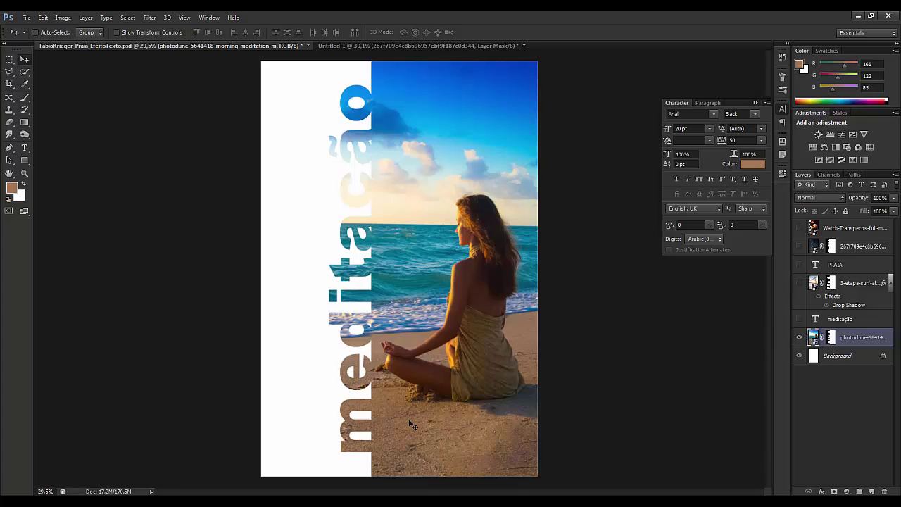
Sample a sand tone from the beach photo as the foreground colour.
key(b)
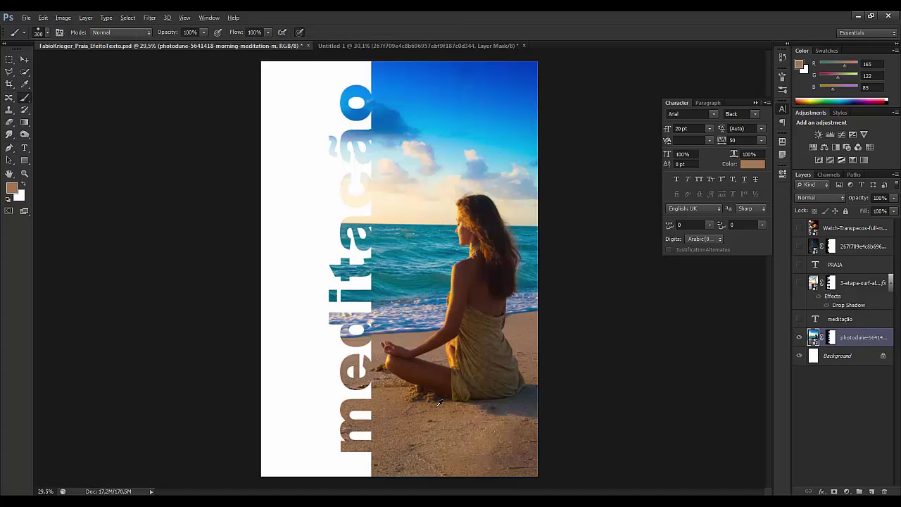
drag(445, 412, 425, 428)
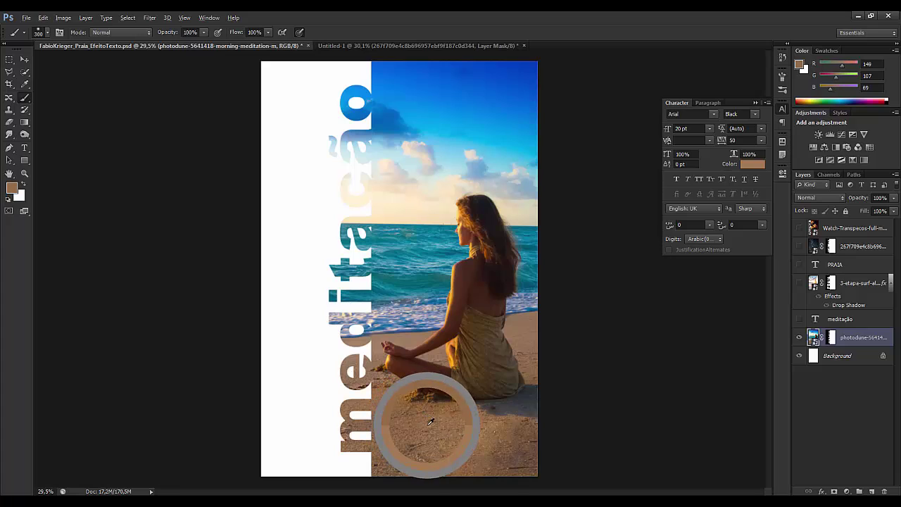
drag(425, 429, 437, 422)
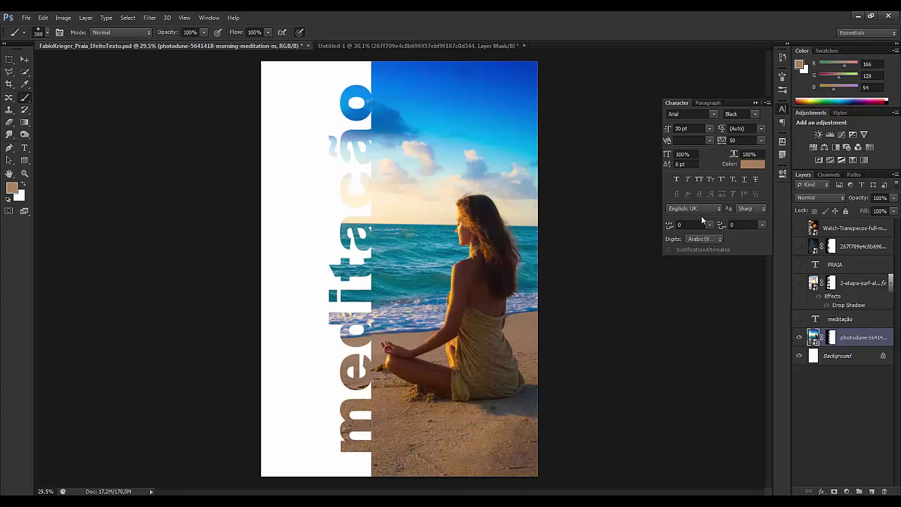
click(751, 164)
Set the foreground to pale peach ffe7d0 and fill a new layer below the photo with it.
drag(632, 234, 611, 210)
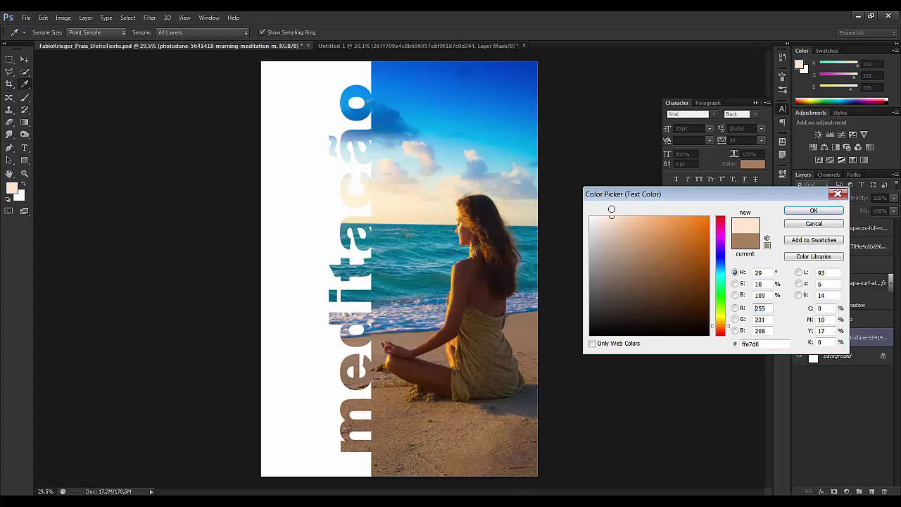
click(811, 210)
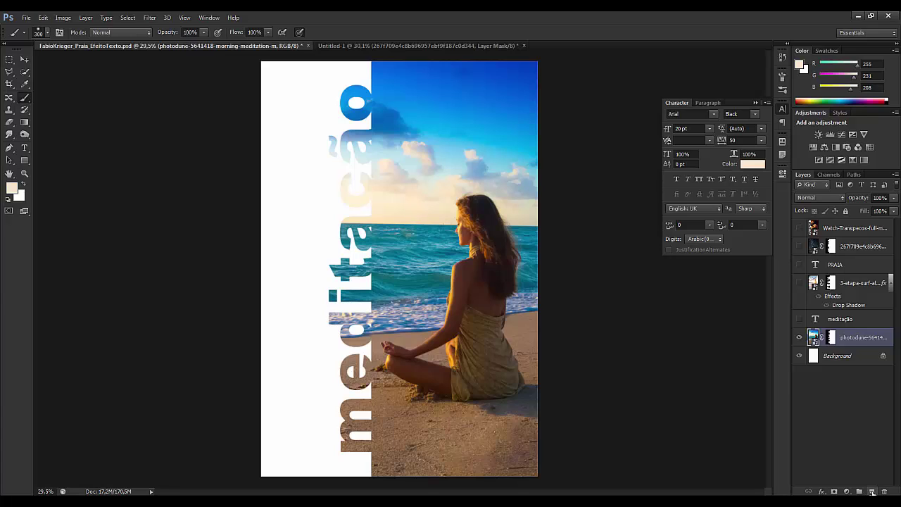
ctrl+click(872, 491)
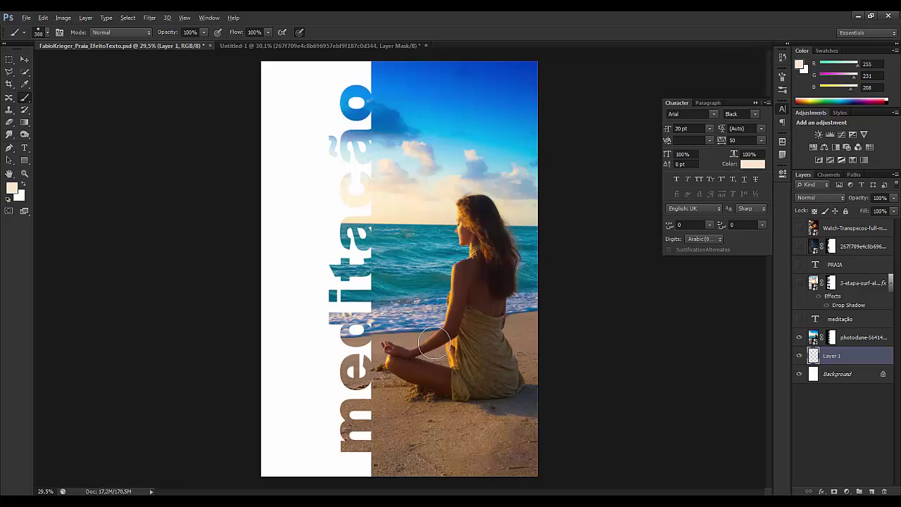
key(alt+BackSpace)
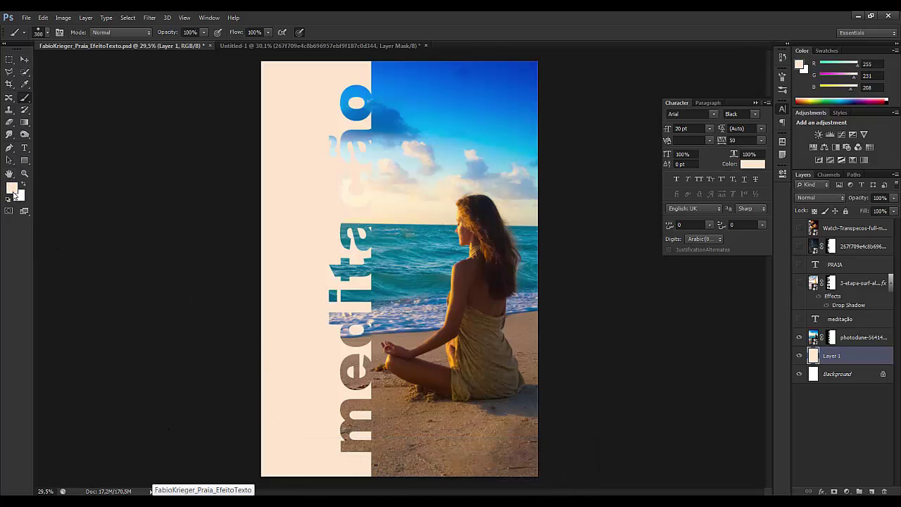
double_click(884, 338)
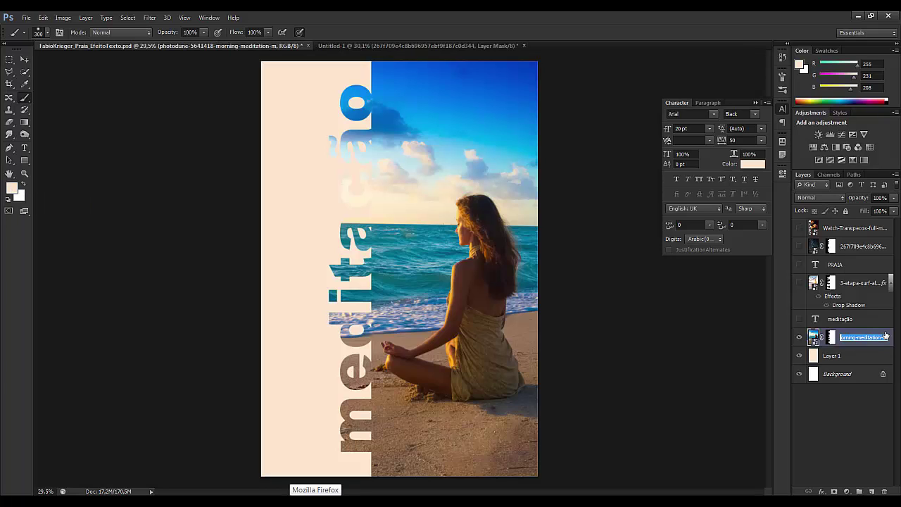
Add a Drop Shadow layer style to the meditação photodune layer.
double_click(890, 337)
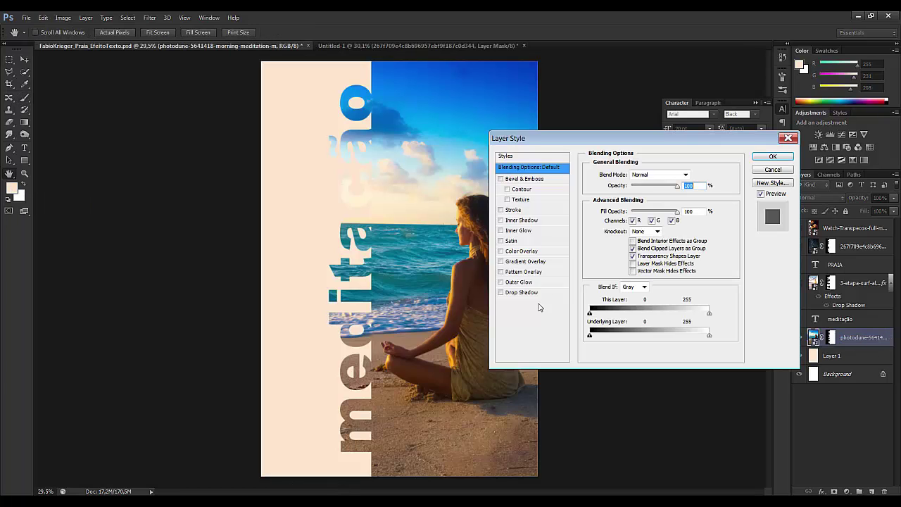
click(500, 293)
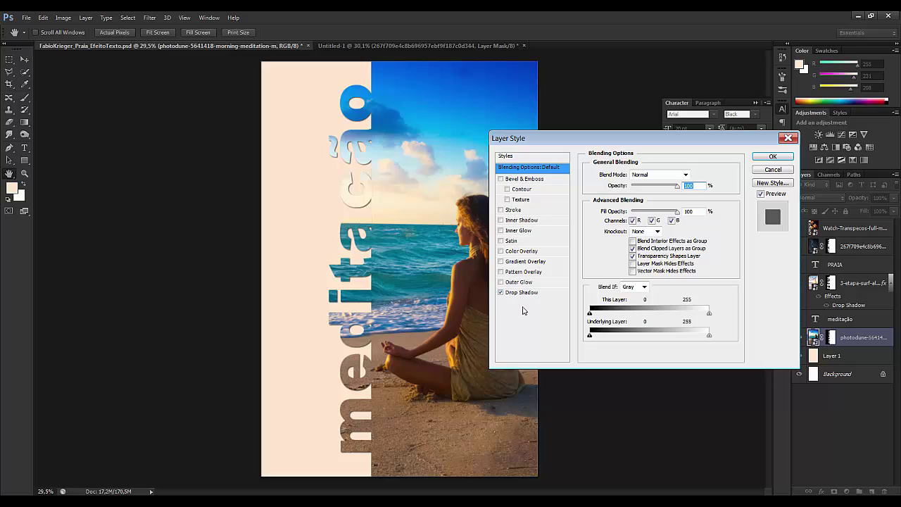
click(523, 292)
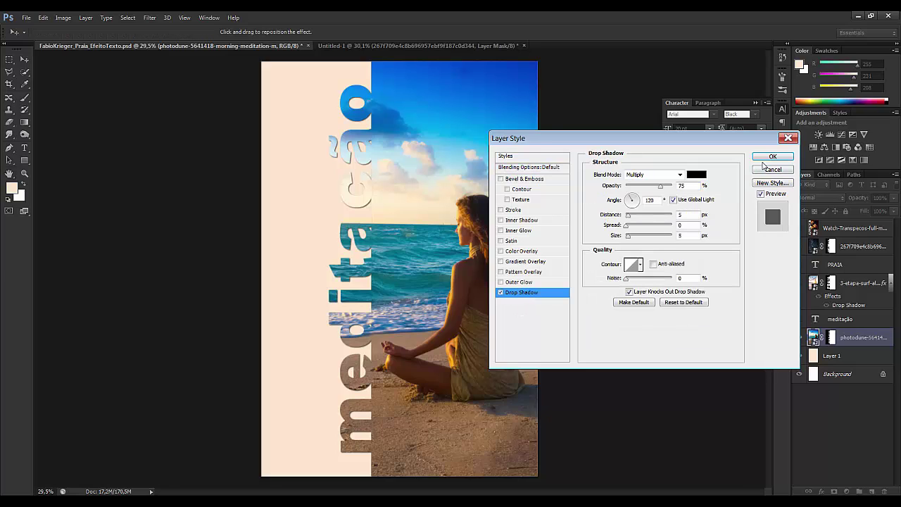
click(771, 157)
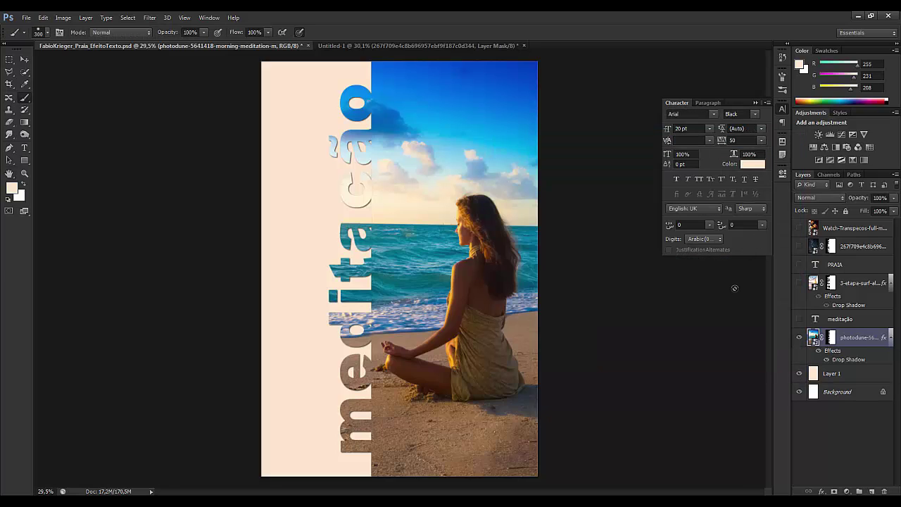
Add an empty Layer 2 above the cream fill and pick the Custom Shape Tool.
click(844, 375)
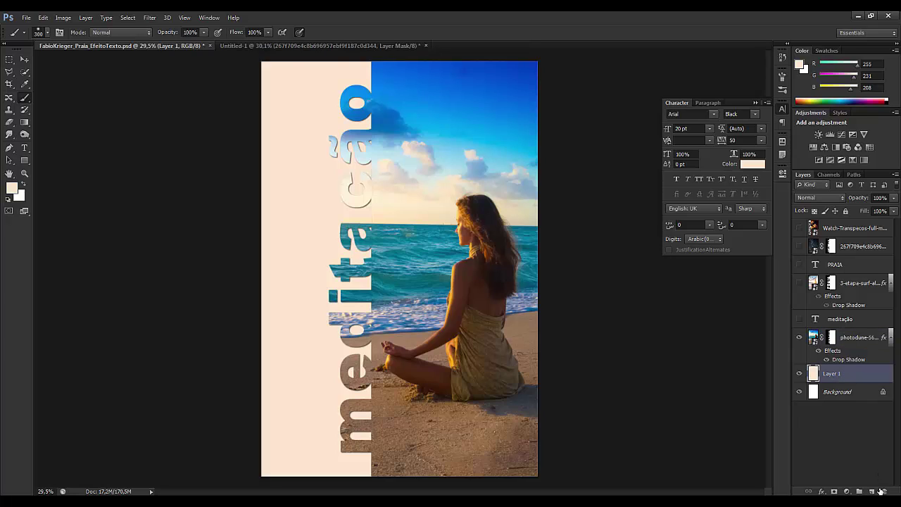
click(877, 489)
click(24, 162)
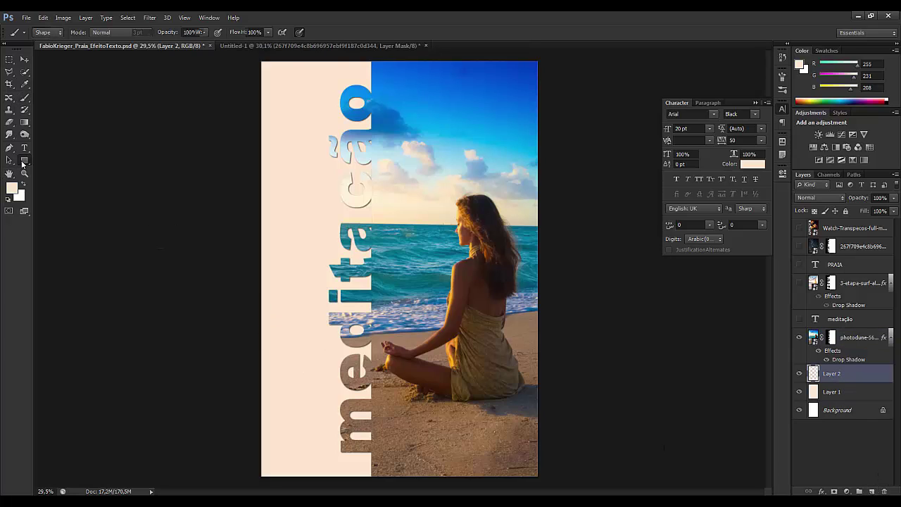
click(68, 204)
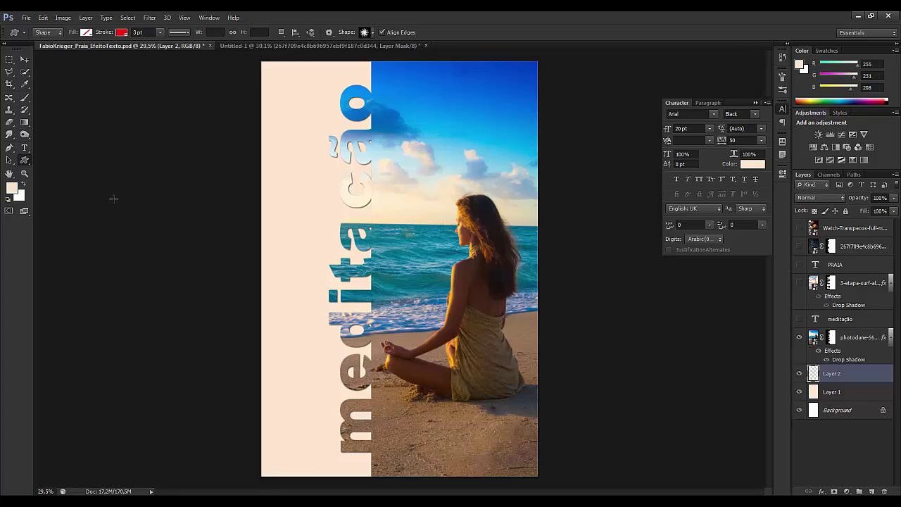
With the Custom Shape Tool, load the Arrows set into the shape picker.
right_click(25, 159)
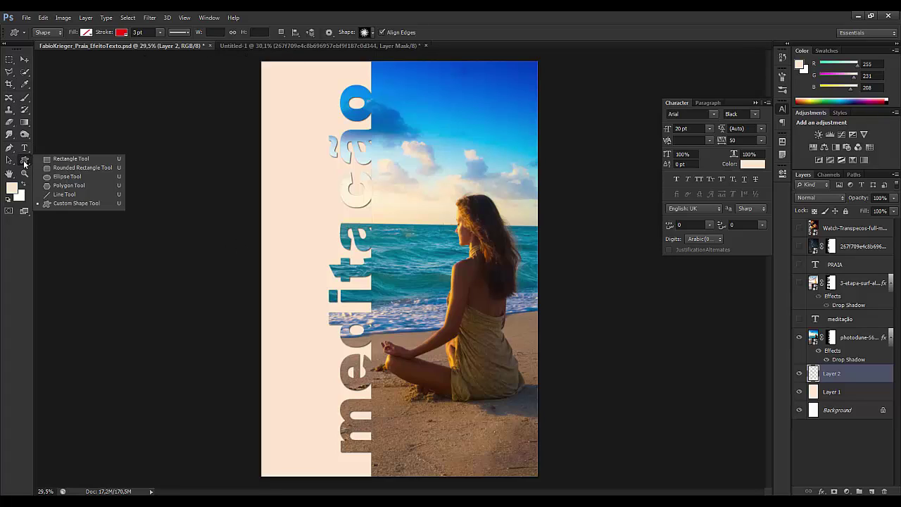
click(59, 204)
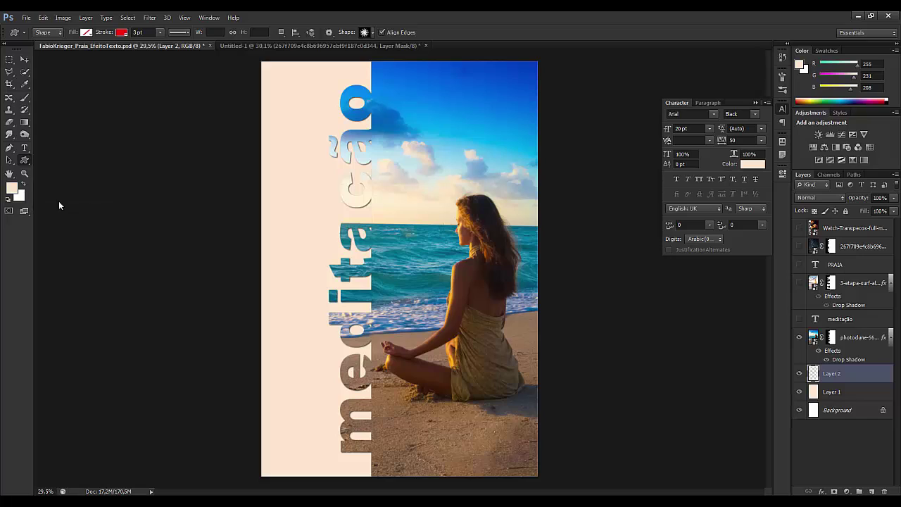
click(374, 33)
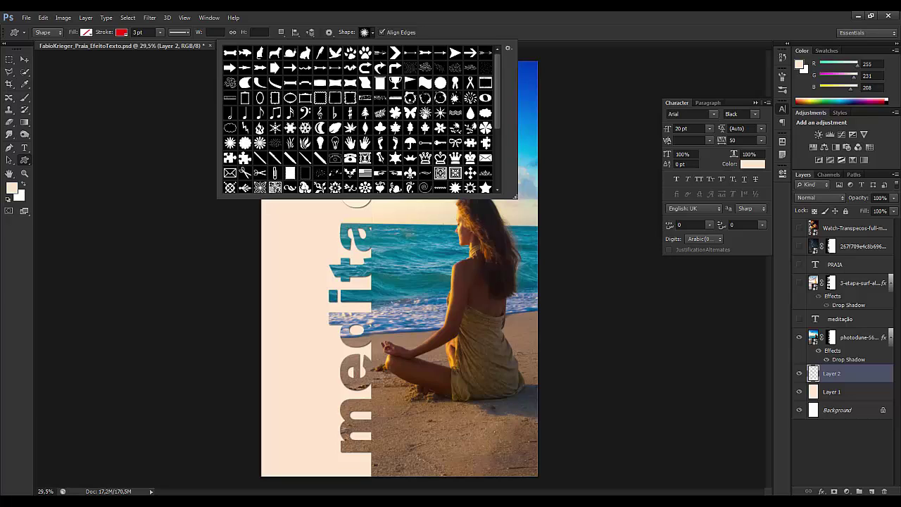
click(508, 49)
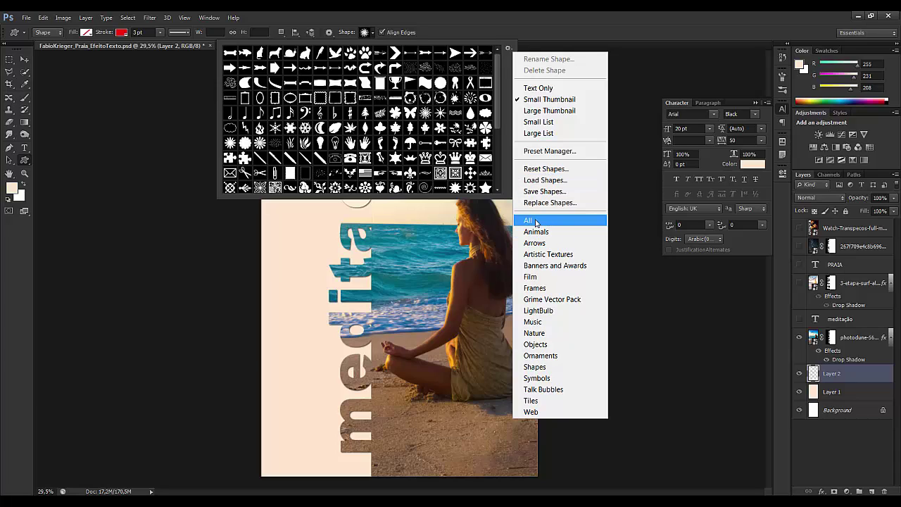
click(543, 242)
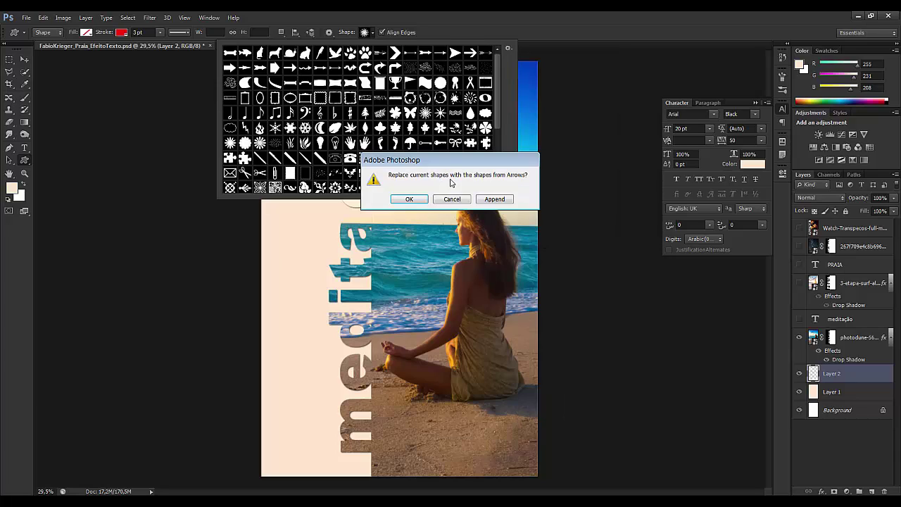
click(417, 198)
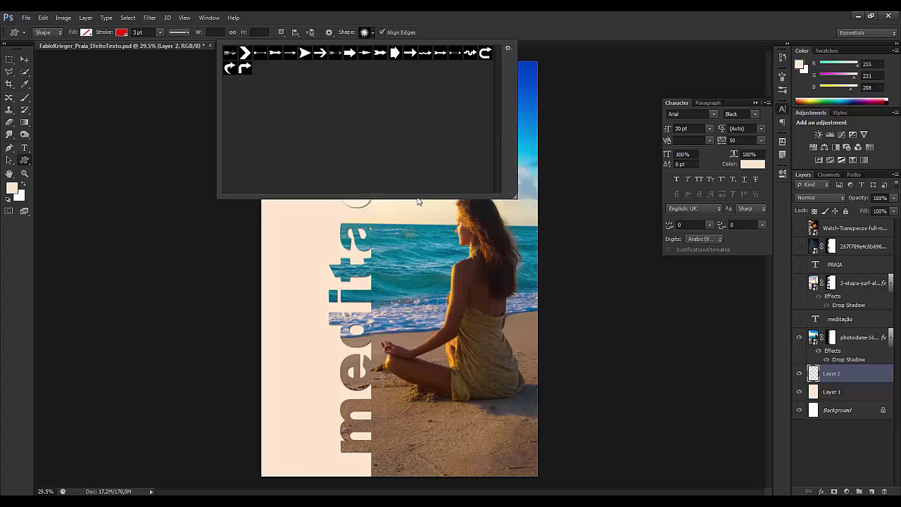
Load the Frames shape set, then replace it with the full All shape library.
click(509, 49)
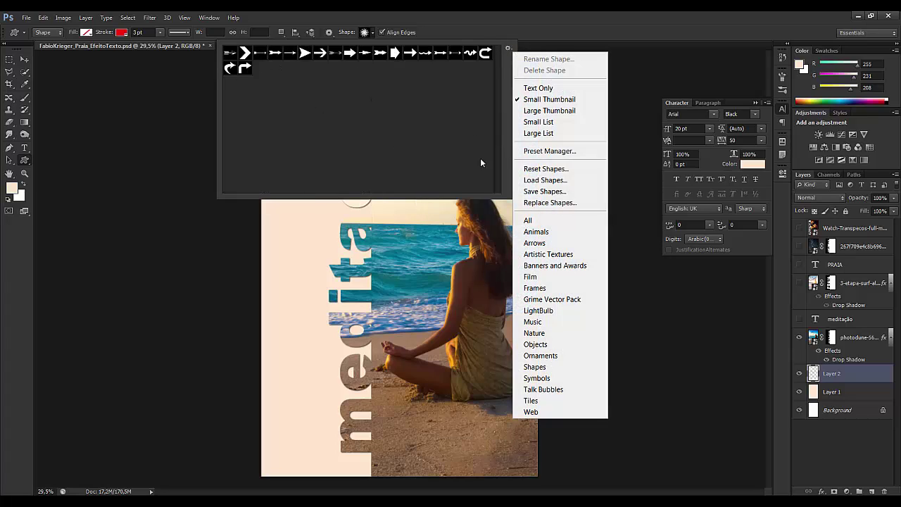
click(535, 287)
click(409, 198)
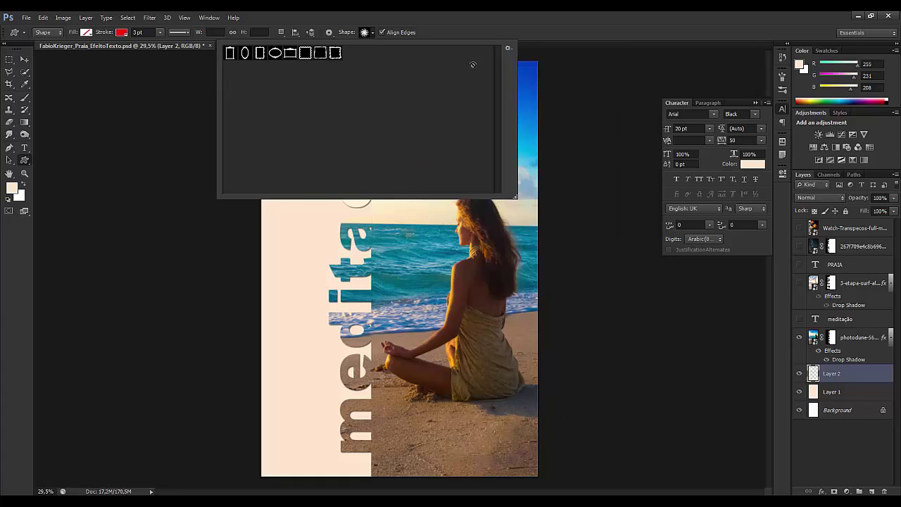
click(508, 49)
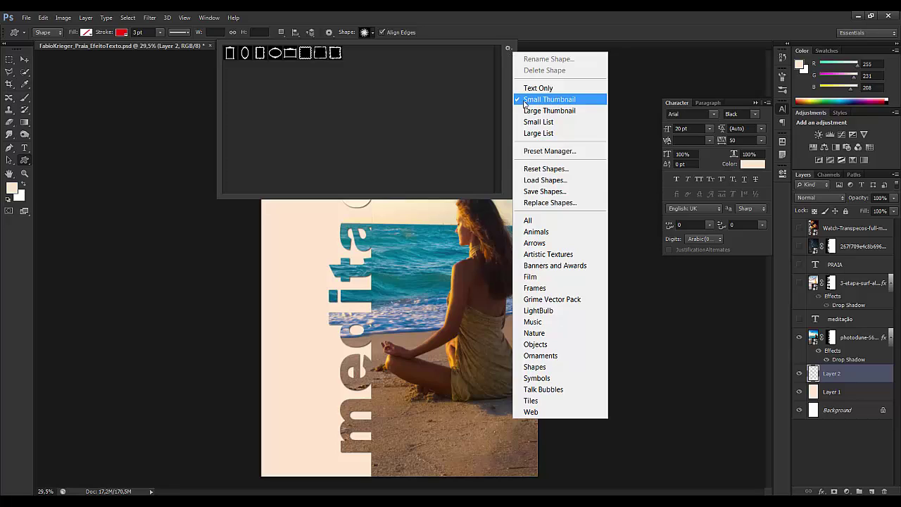
click(540, 220)
click(409, 199)
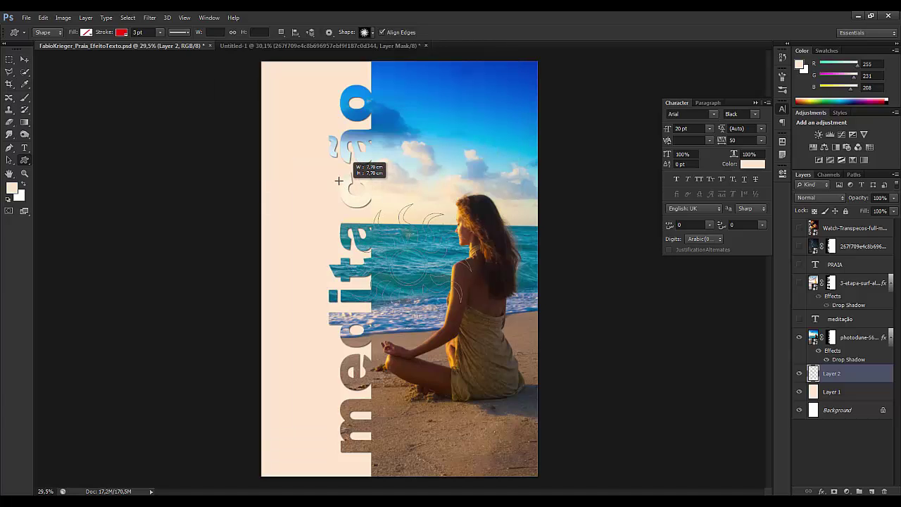
Draw a large swirl custom shape across the poster with solid black fill and no stroke.
mouse_move(422, 233)
mouse_down()
mouse_move(281, 57)
mouse_move(175, 72)
mouse_up()
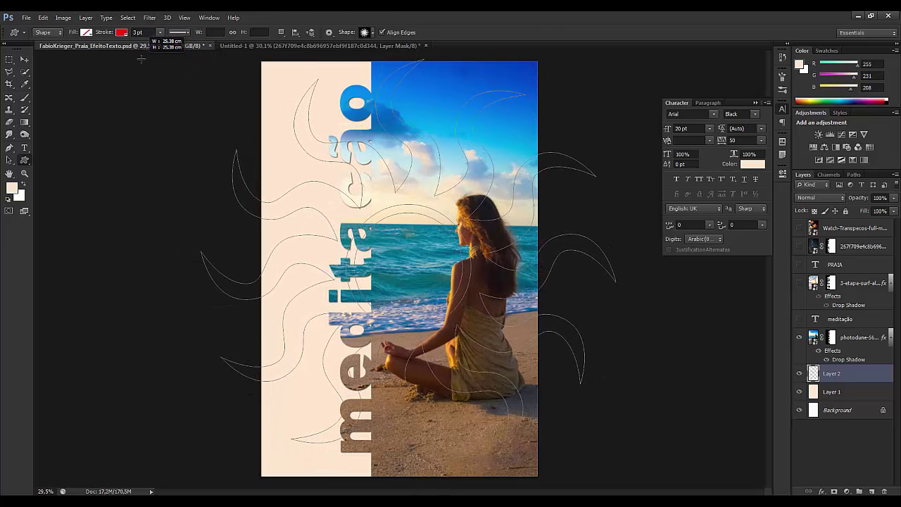
drag(176, 72, 141, 60)
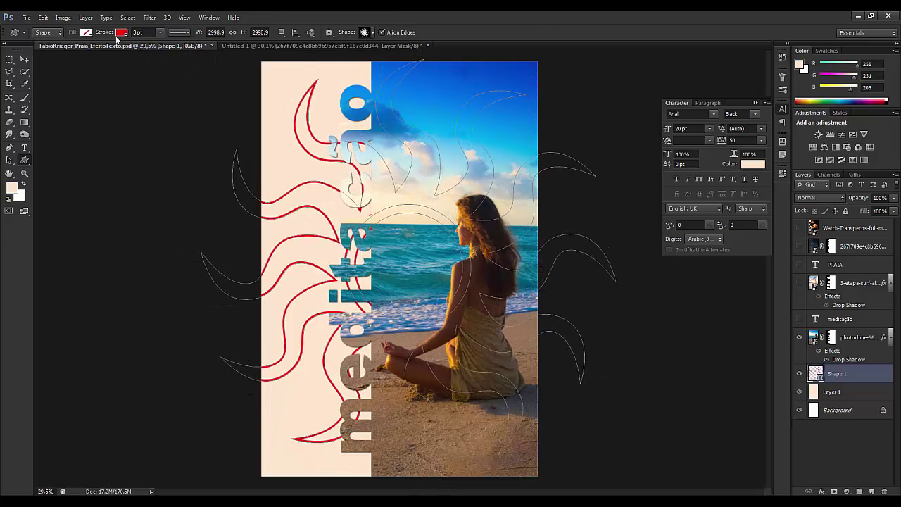
click(126, 35)
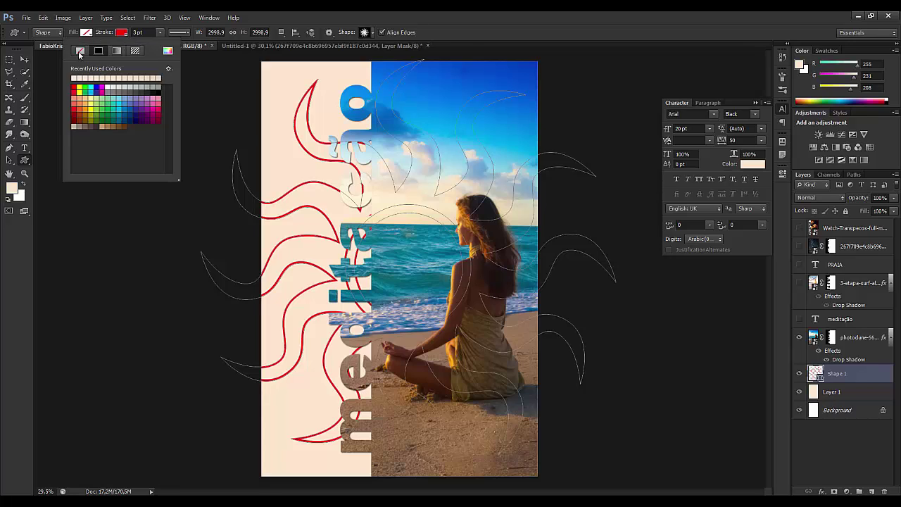
click(80, 51)
click(91, 33)
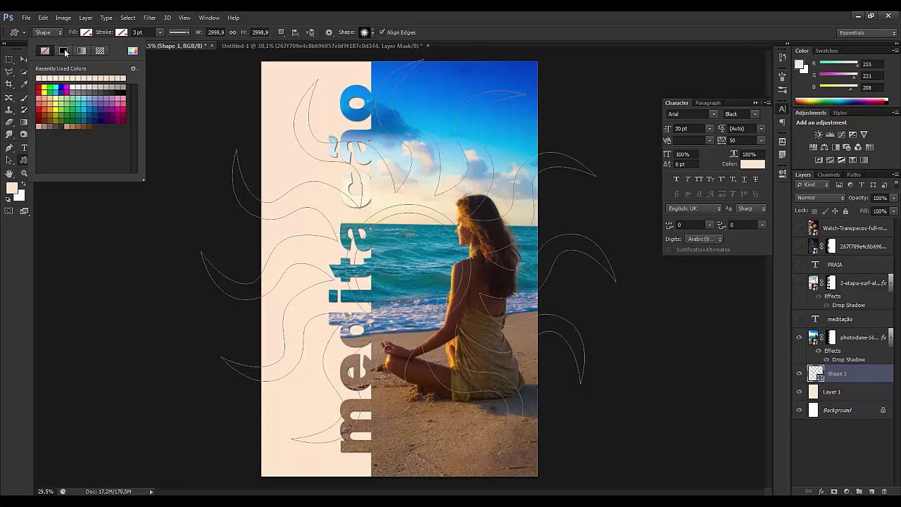
click(64, 51)
click(74, 91)
click(126, 90)
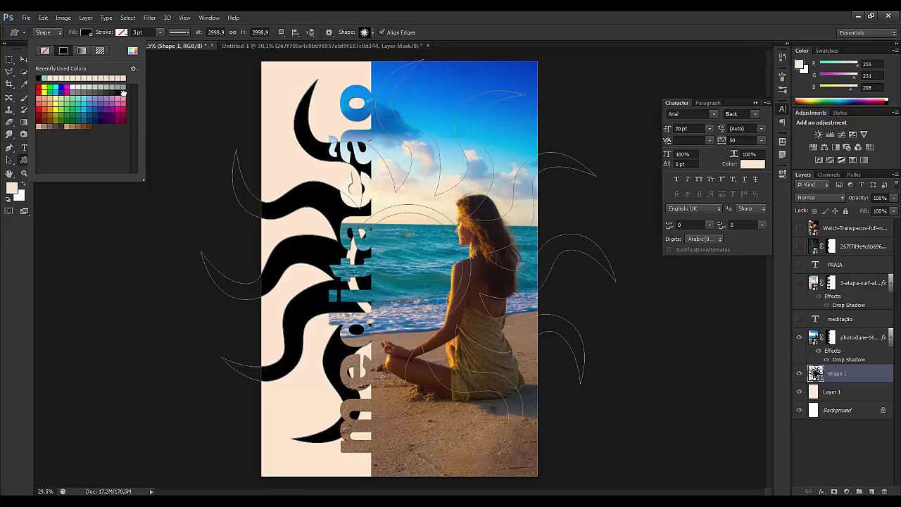
click(464, 35)
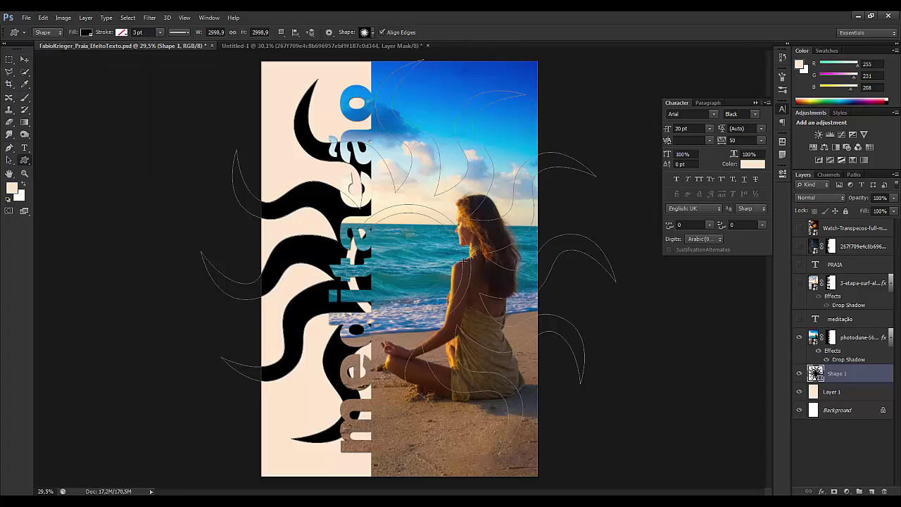
key(v)
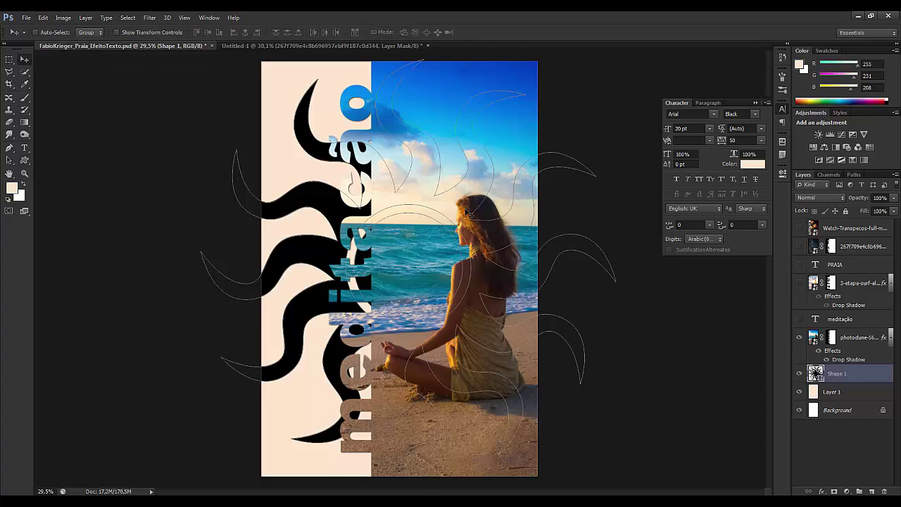
Set the Shape 1 swirl layer's blend mode to Soft Light.
click(828, 199)
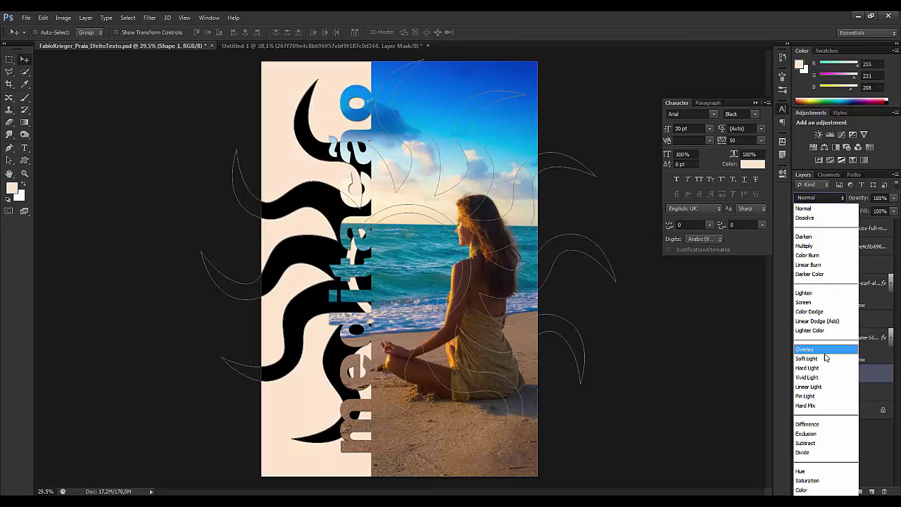
click(806, 246)
key(Down)
key(Down)
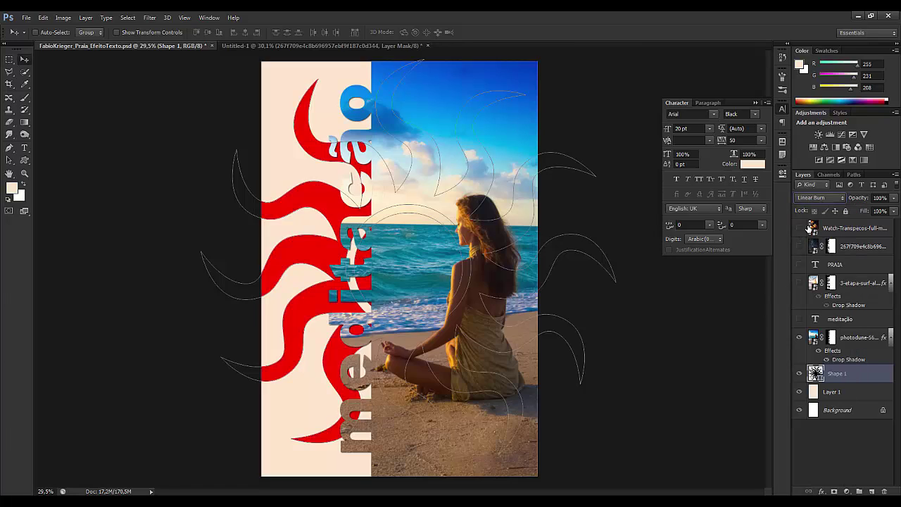
key(Down)
key(Down)
key(Down)
key(Down)
key(Down)
key(Down)
key(Down)
key(Down)
key(Up)
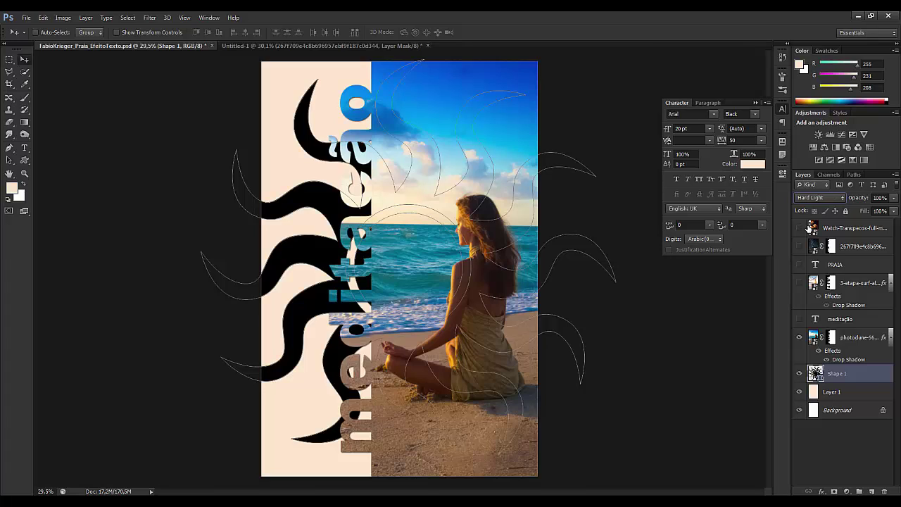
key(Up)
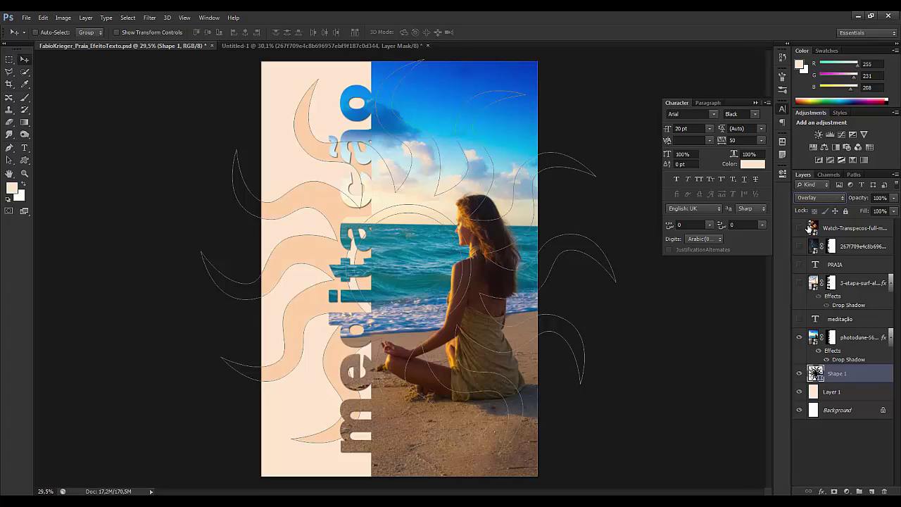
key(Down)
key(Down)
key(Up)
Set the swirl layer's opacity to 50%, then move to another layer.
key(5)
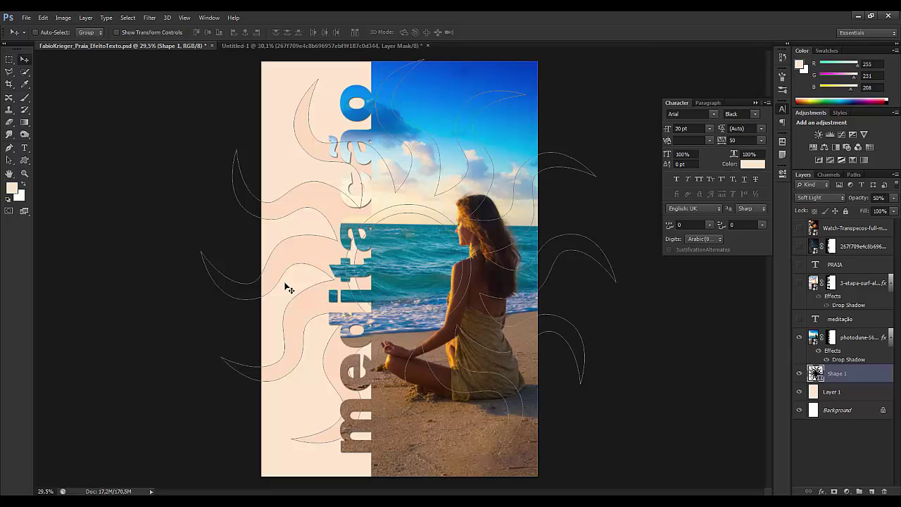
key(0)
key(5)
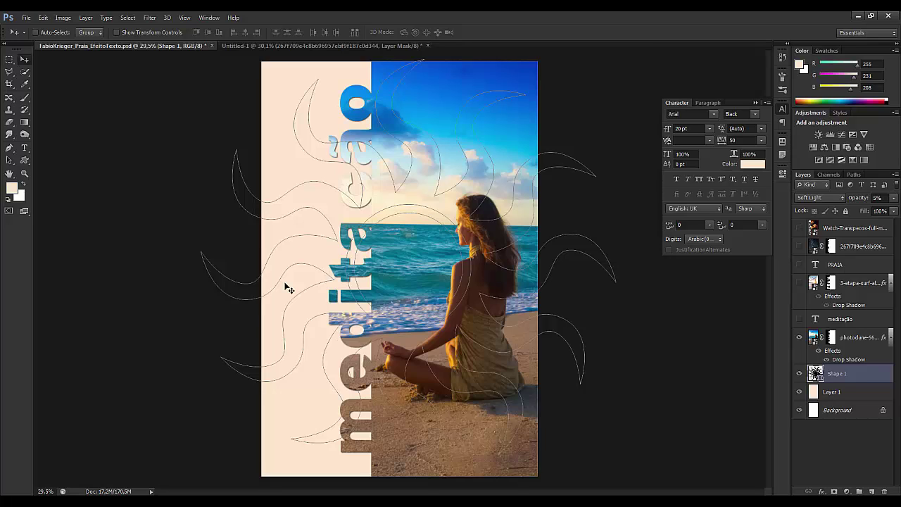
key(5)
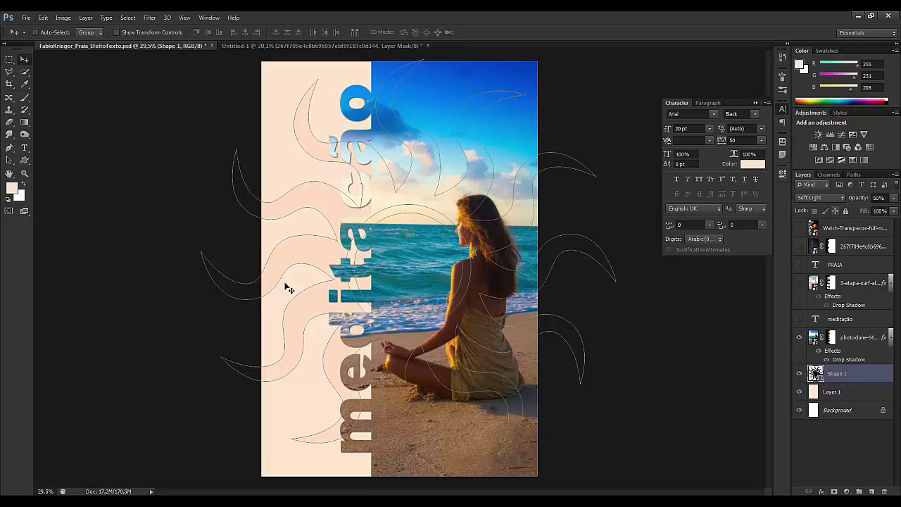
key(alt+period)
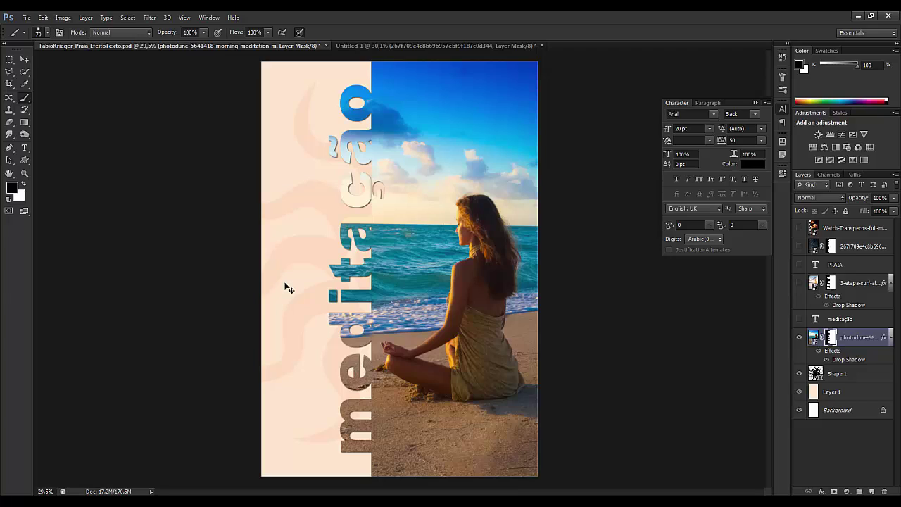
Collapse the Character panel flyout so only the poster and Layers panel stay visible.
click(289, 289)
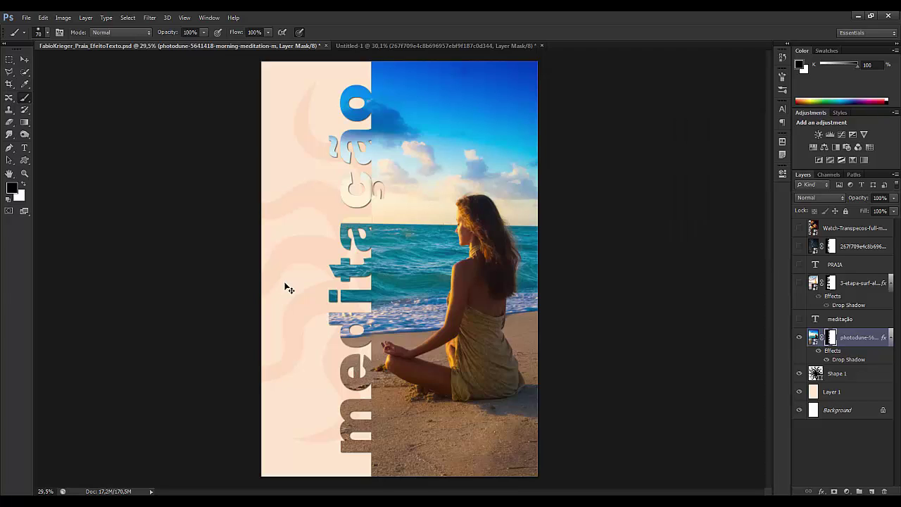